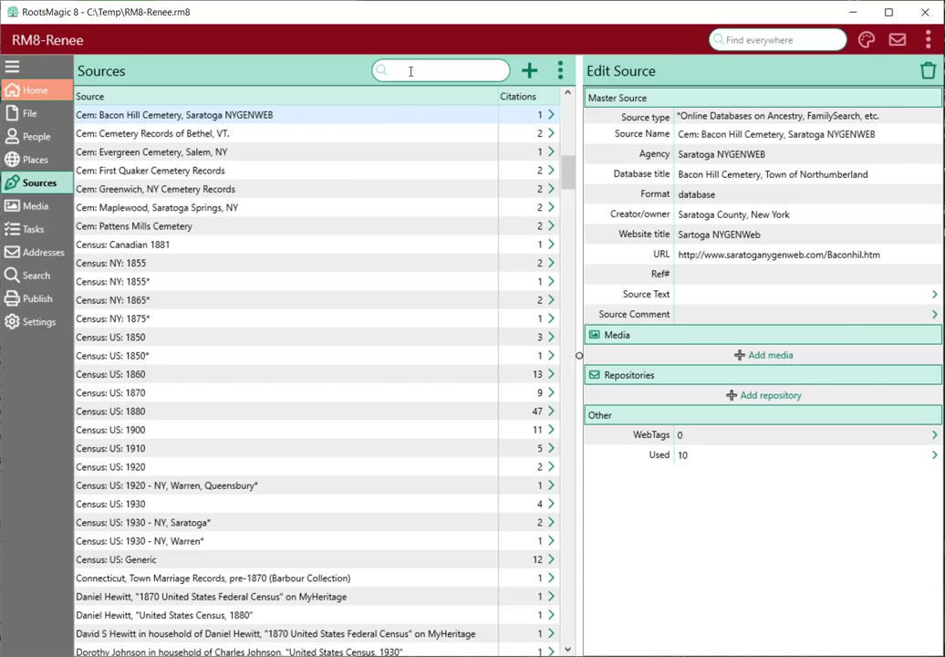
# Filter the Sources list by 1940, then clear the filter to show every source again.
pyautogui.write('1940')
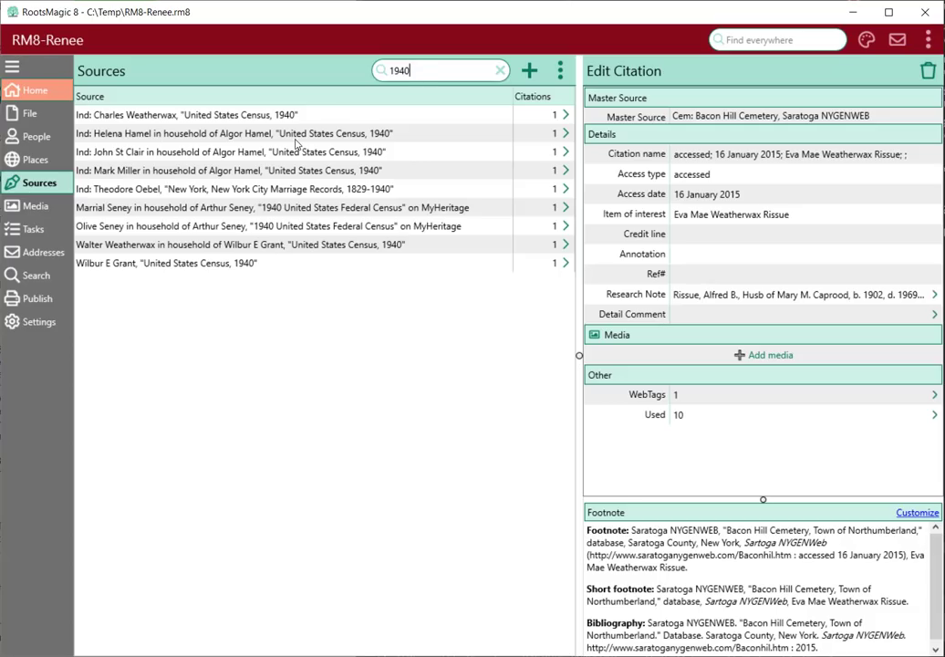
pyautogui.click(499, 71)
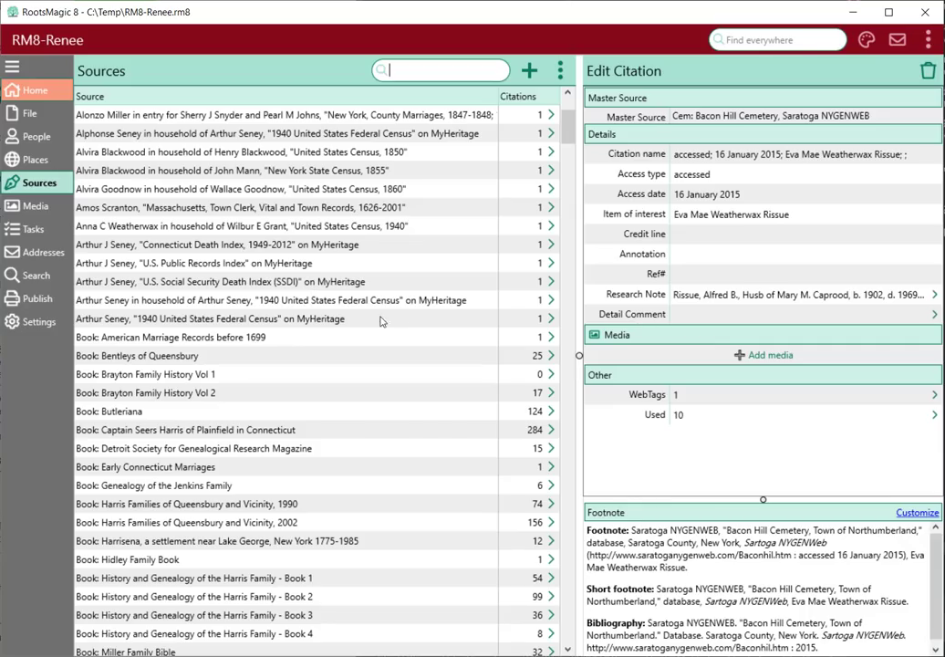
pyautogui.click(530, 70)
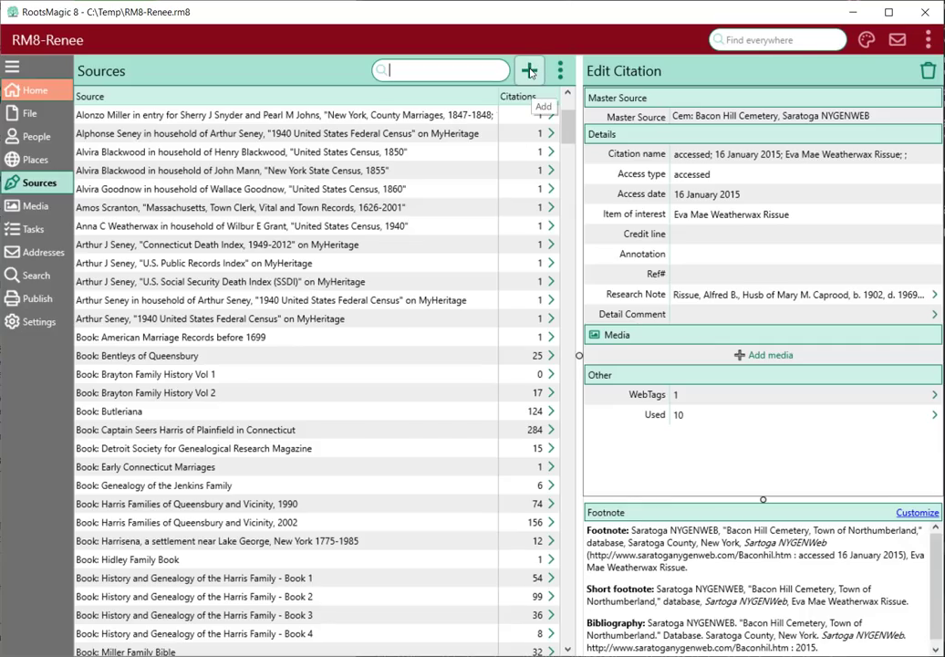
# Browse the source types and Favorites, pick Bible Records for a new source, and continue.
pyautogui.click(530, 70)
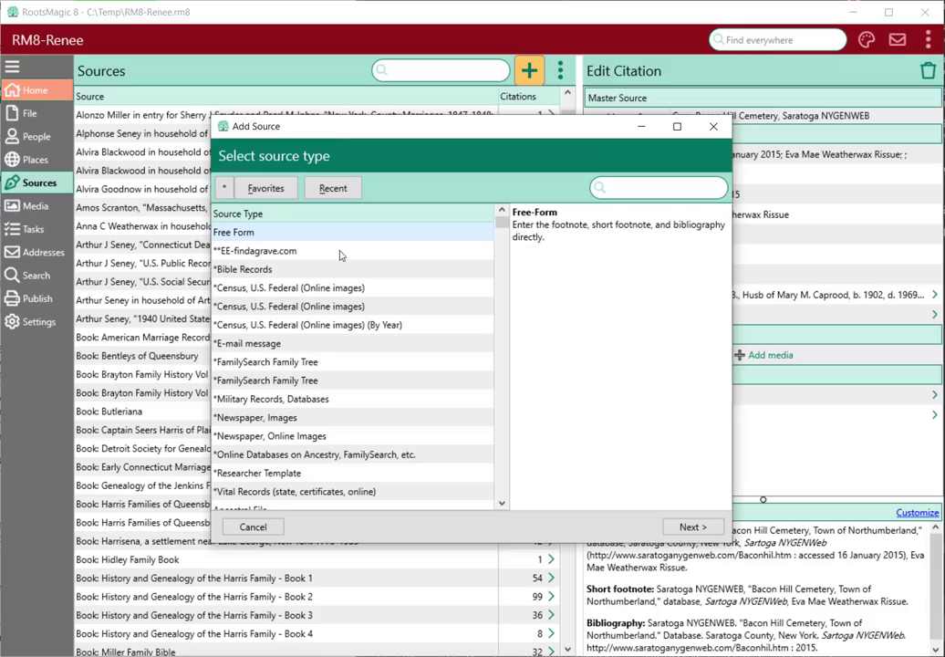
pyautogui.scroll(-2, 341, 256)
pyautogui.scroll(-15, 341, 255)
pyautogui.scroll(8, 340, 256)
pyautogui.scroll(-5, 341, 256)
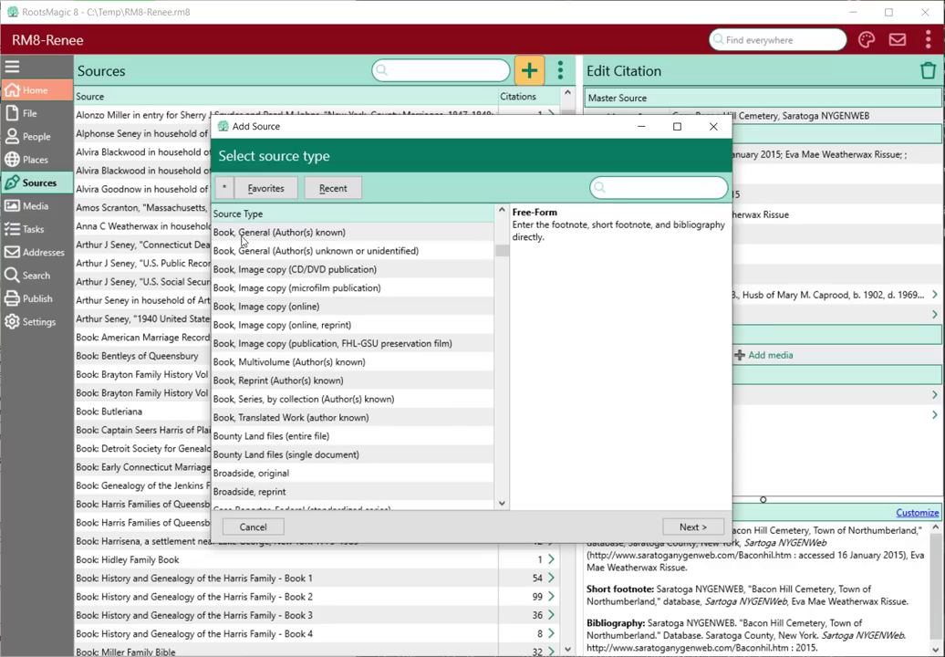
pyautogui.click(269, 188)
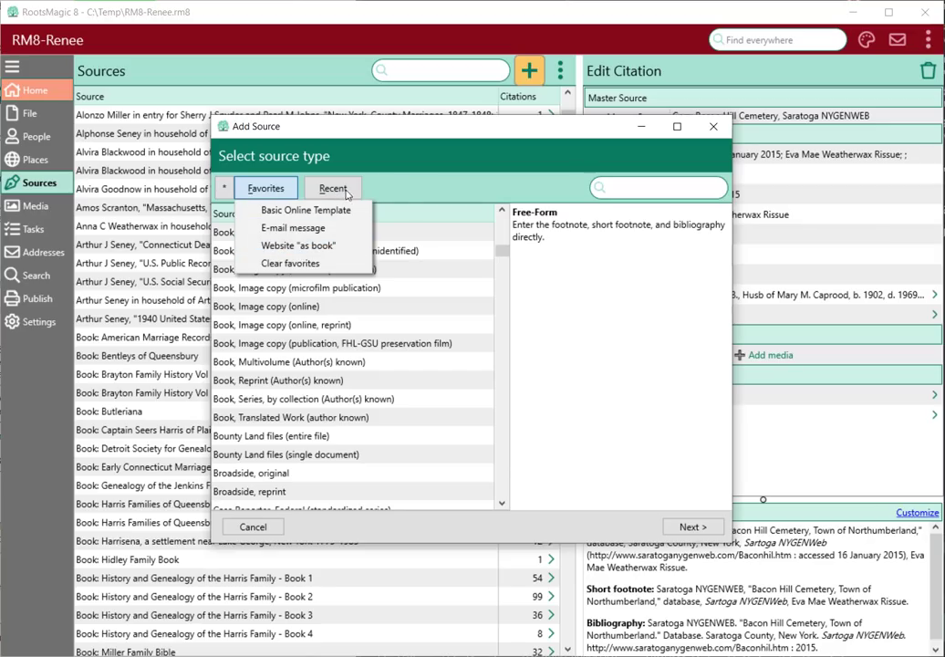
pyautogui.click(345, 192)
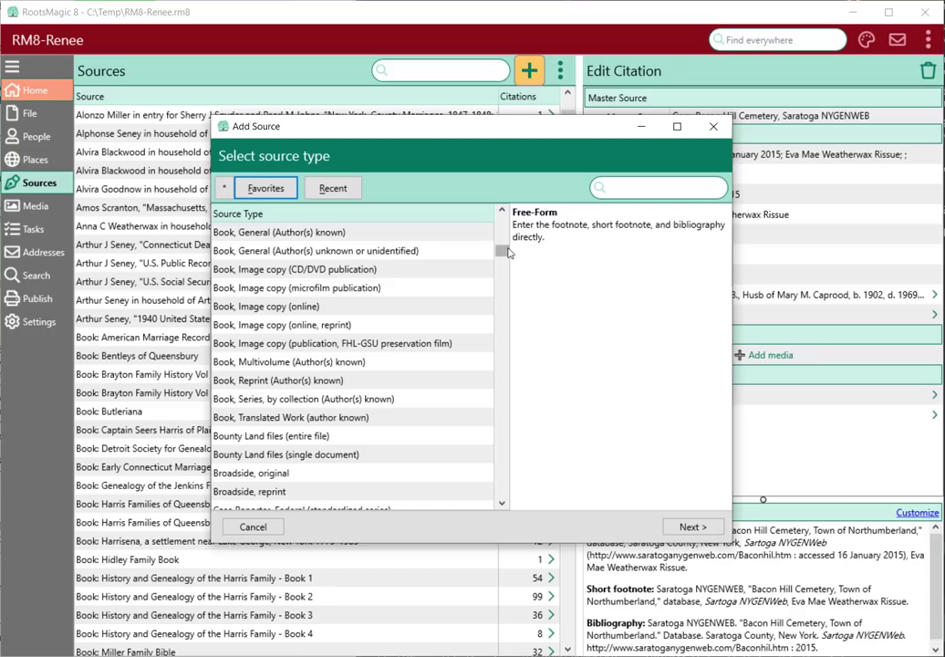
pyautogui.moveTo(504, 252)
pyautogui.mouseDown()
pyautogui.moveTo(504, 262)
pyautogui.moveTo(503, 246)
pyautogui.mouseUp()
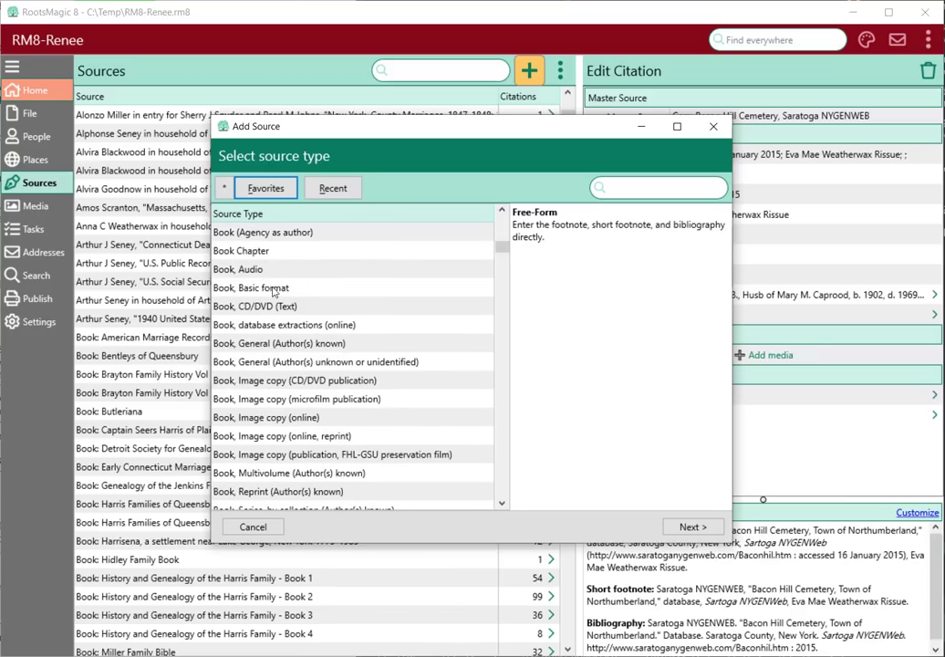
pyautogui.scroll(4, 274, 301)
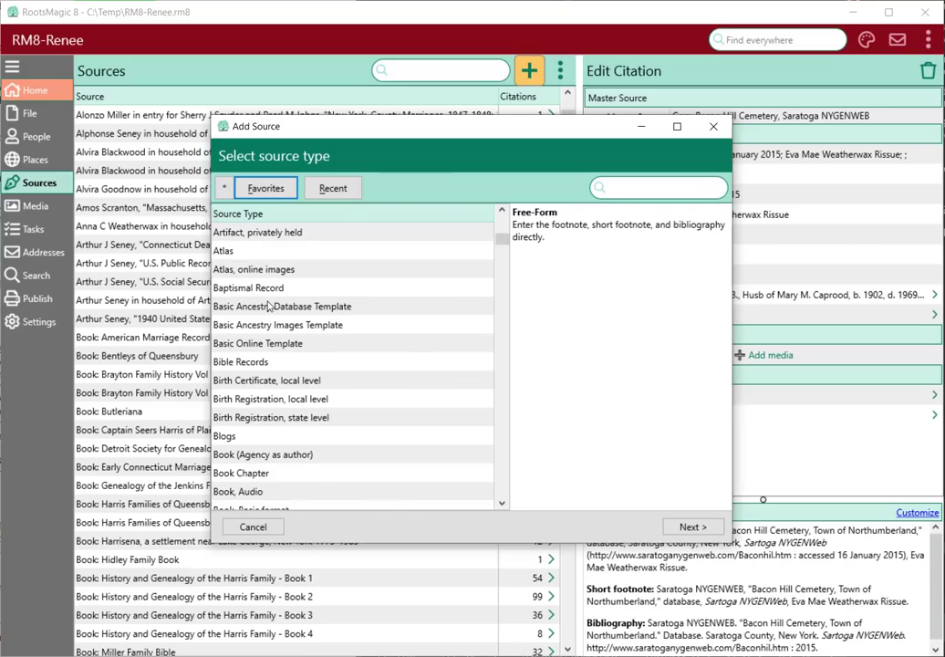
pyautogui.click(247, 365)
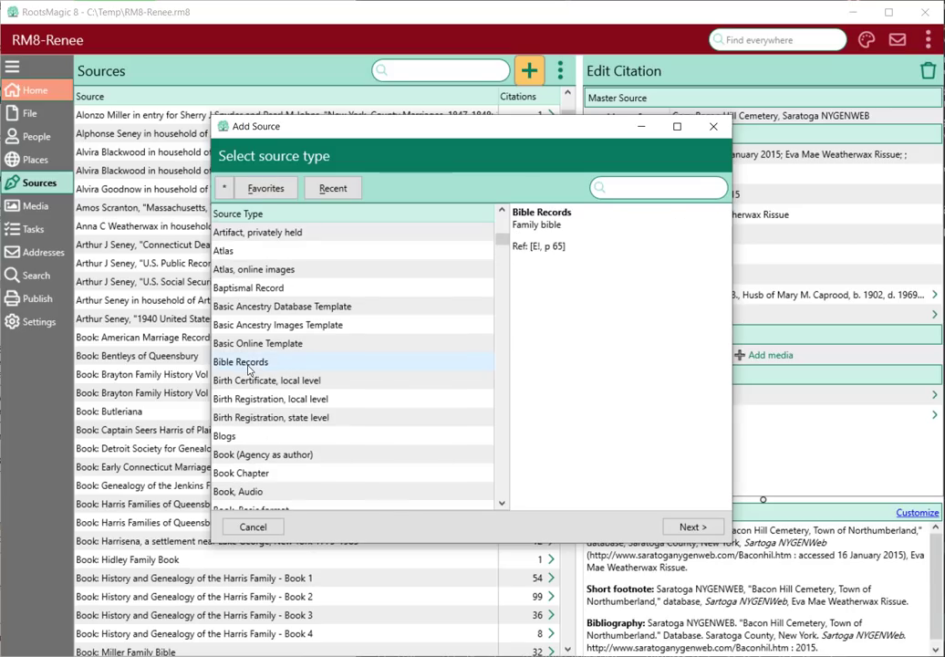
pyautogui.click(690, 527)
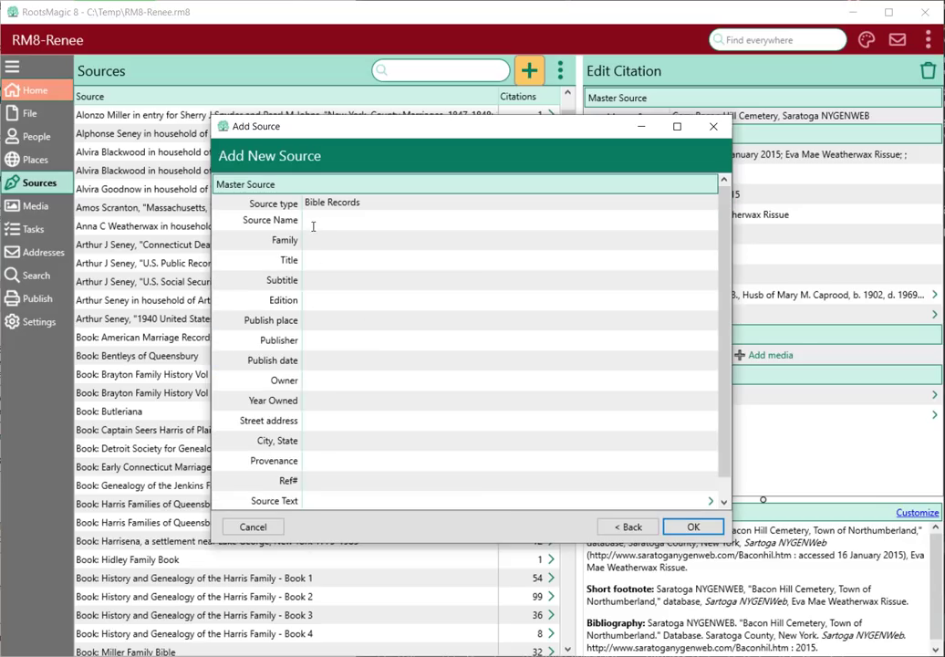
# Step through Source Name, Family, Title, Subtitle, Edition and Publish place, then close the form unsaved.
pyautogui.click(313, 222)
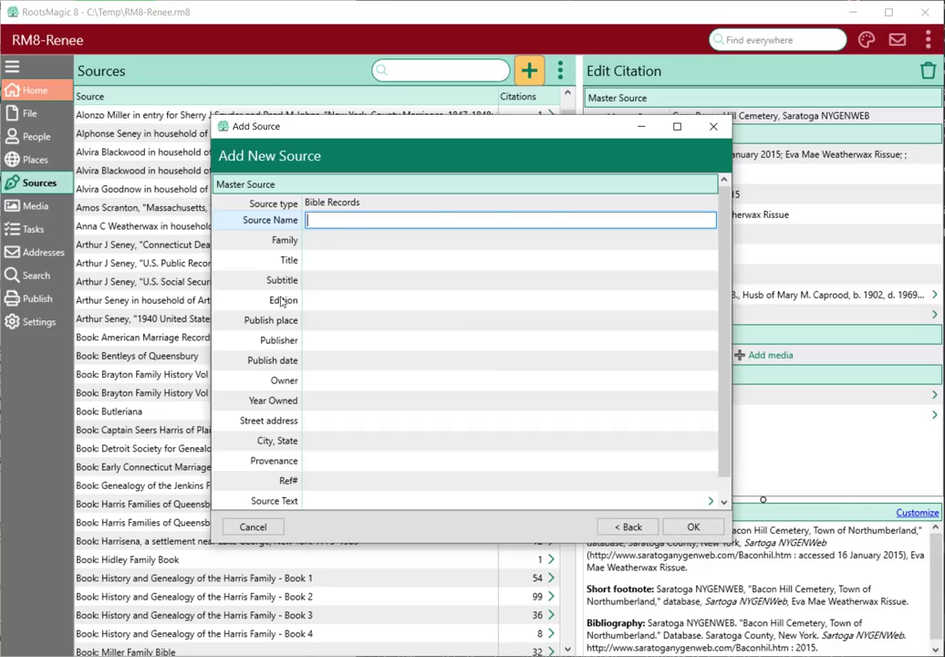
pyautogui.click(309, 240)
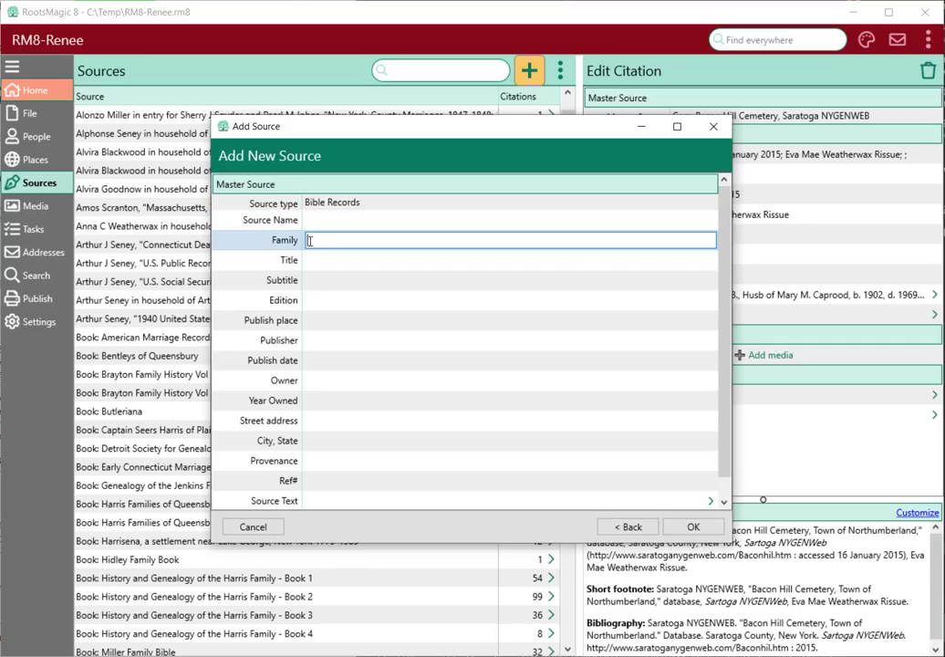
pyautogui.click(311, 260)
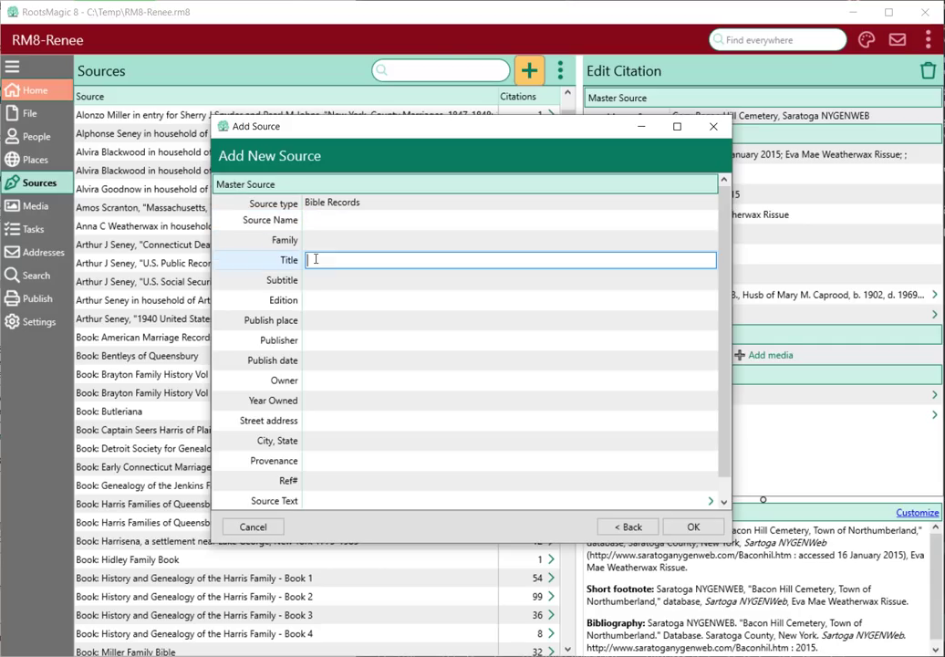
pyautogui.click(319, 280)
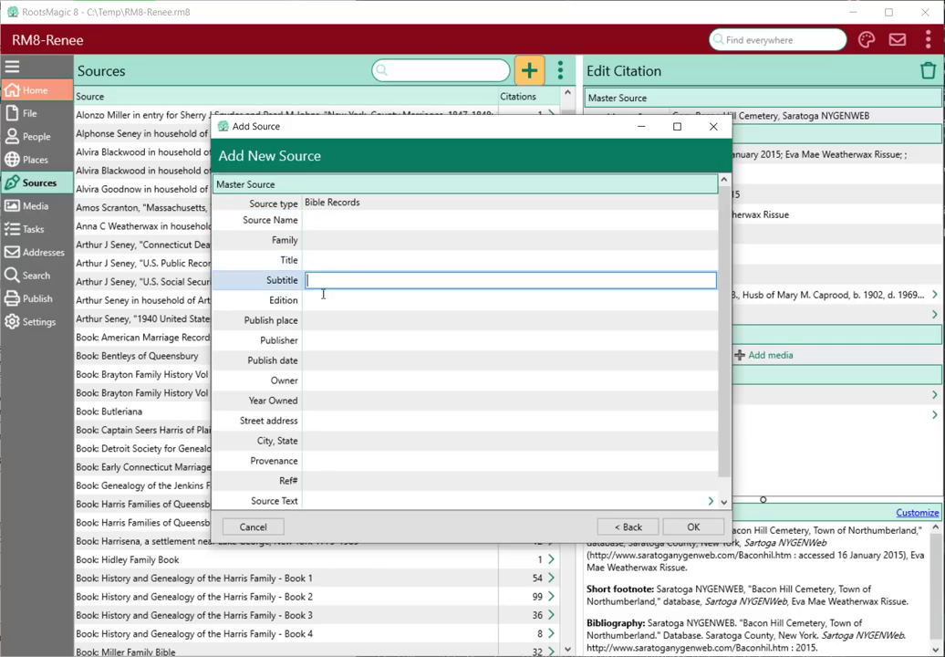
pyautogui.click(321, 299)
pyautogui.click(325, 321)
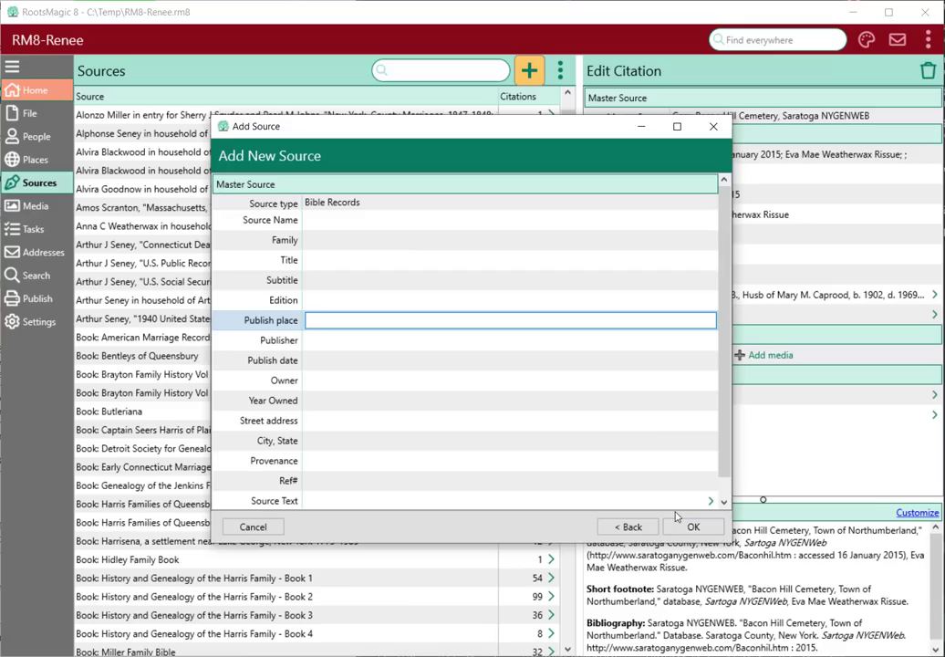
pyautogui.click(716, 131)
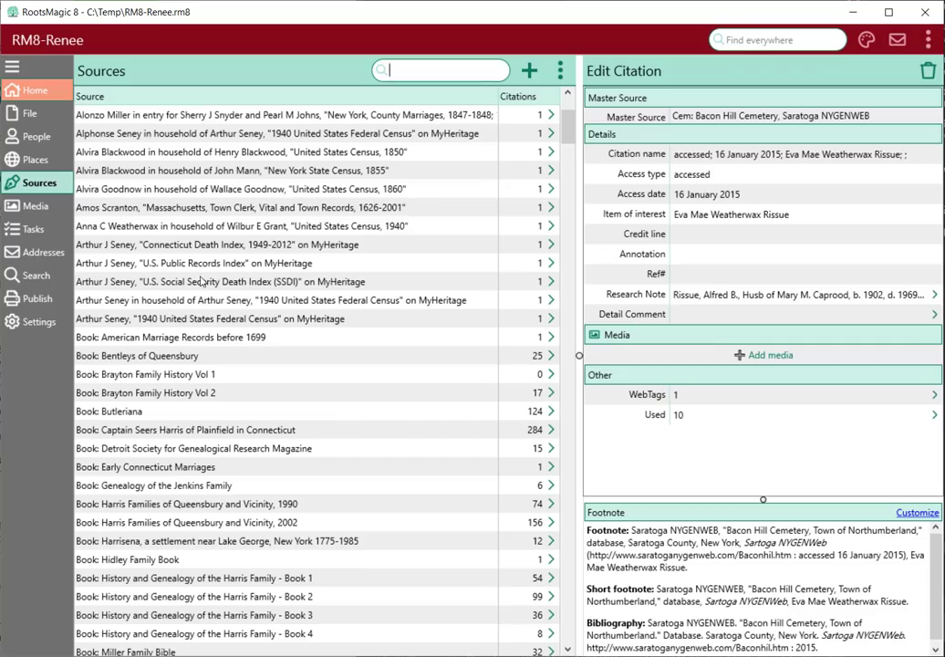
# Open Connecticut Death Index, 1949-2012 and answer No when asked to delete it.
pyautogui.click(237, 246)
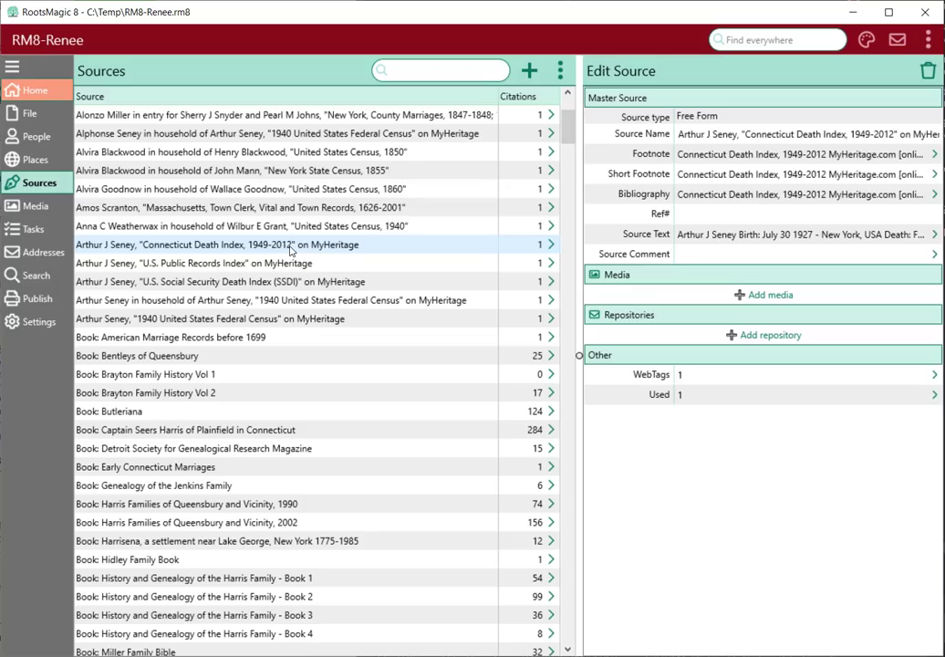
pyautogui.click(931, 71)
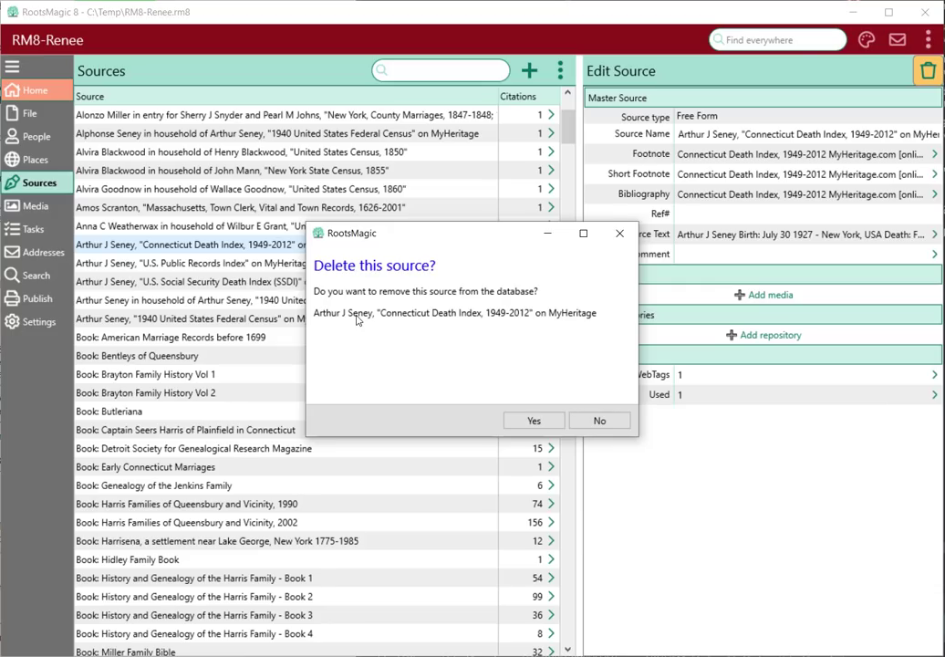
pyautogui.click(599, 421)
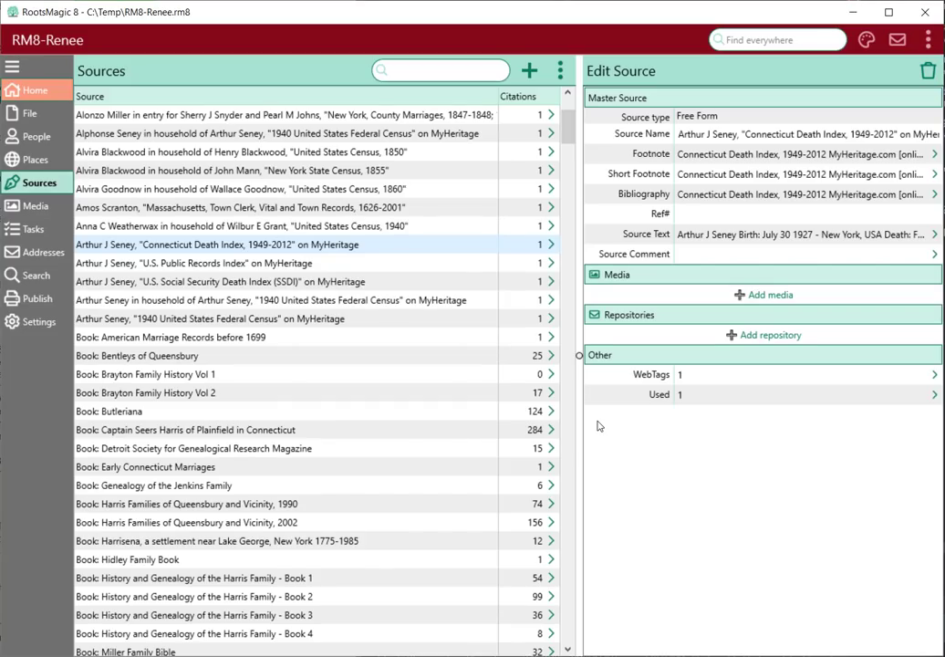
# Open Census: NY: 1855* and review its name, country, year, schedule, item and reference fields.
pyautogui.scroll(-5, 317, 471)
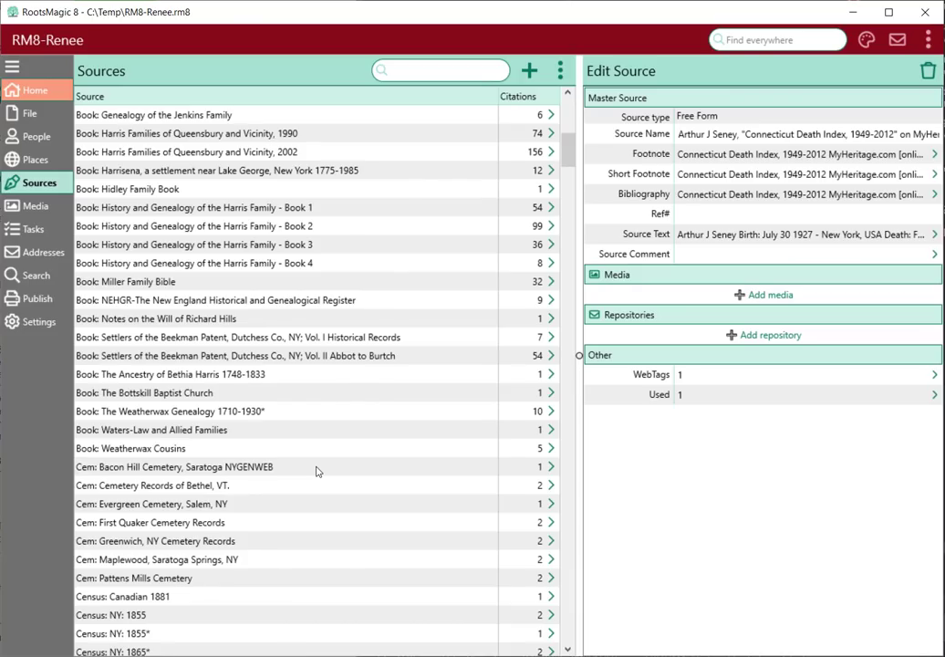
pyautogui.scroll(-5, 317, 470)
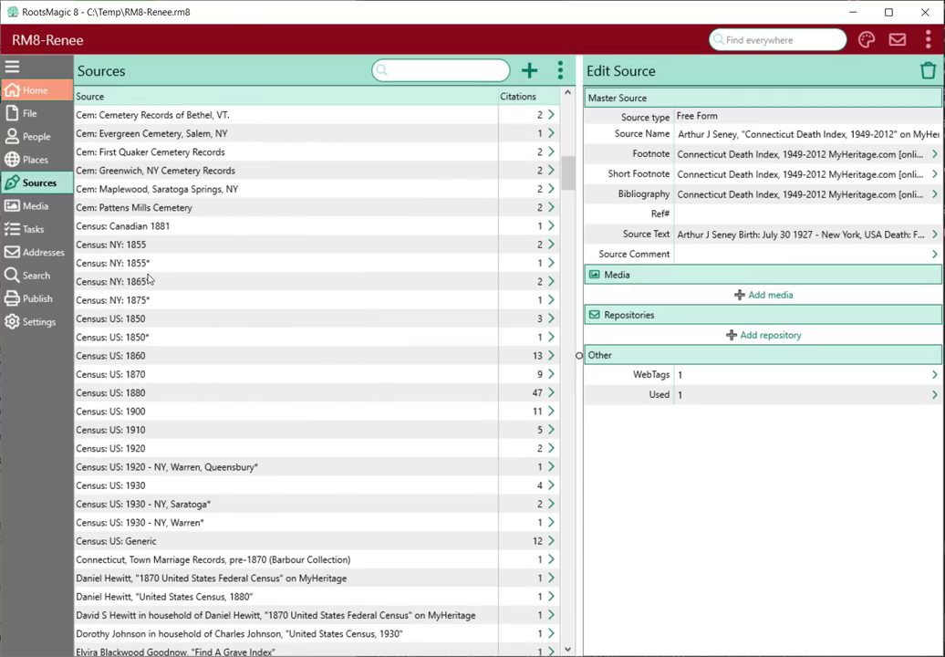
pyautogui.click(143, 265)
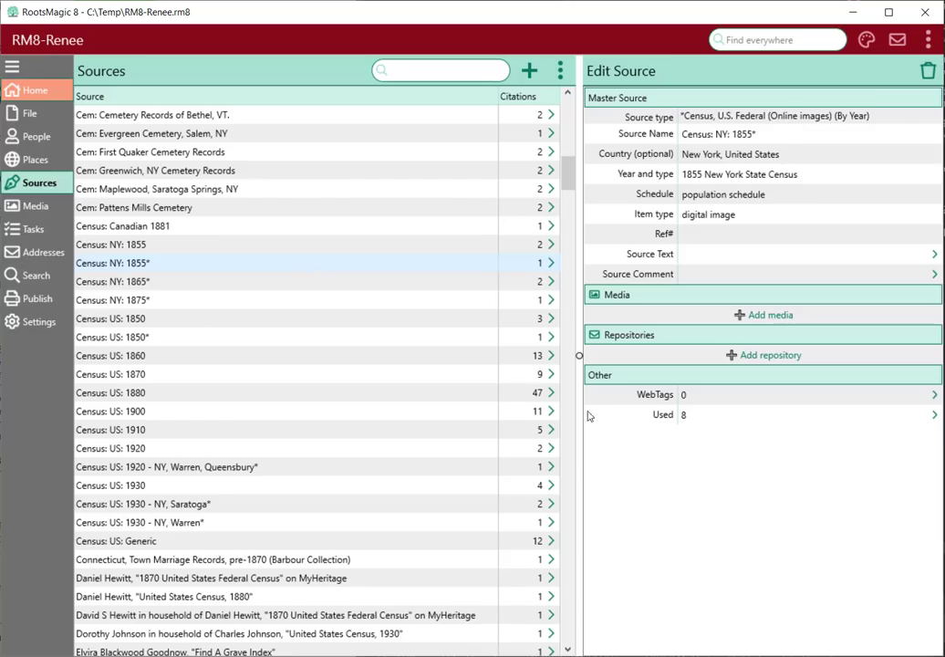
pyautogui.click(730, 134)
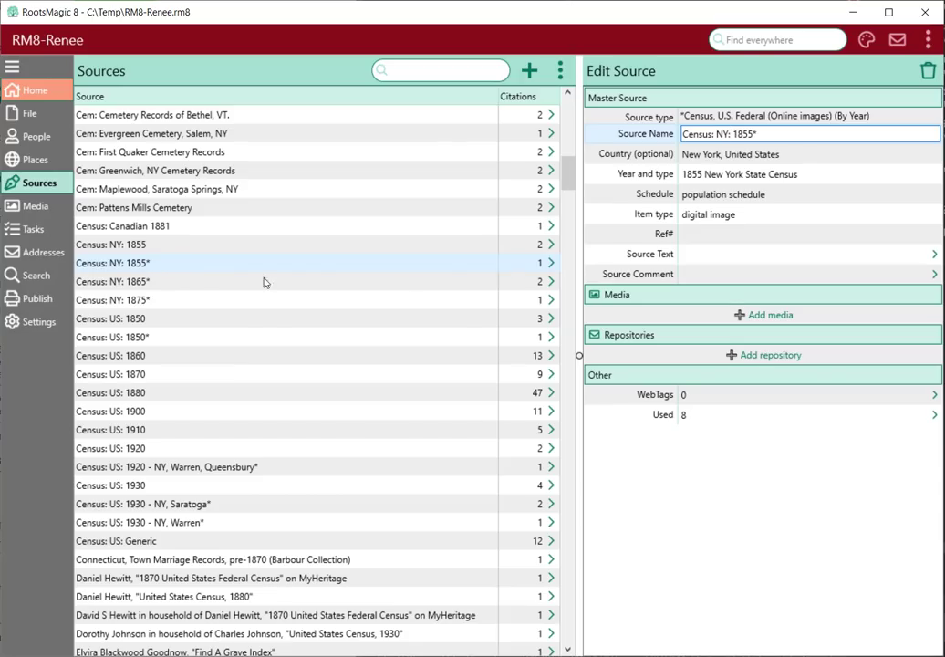
pyautogui.click(780, 154)
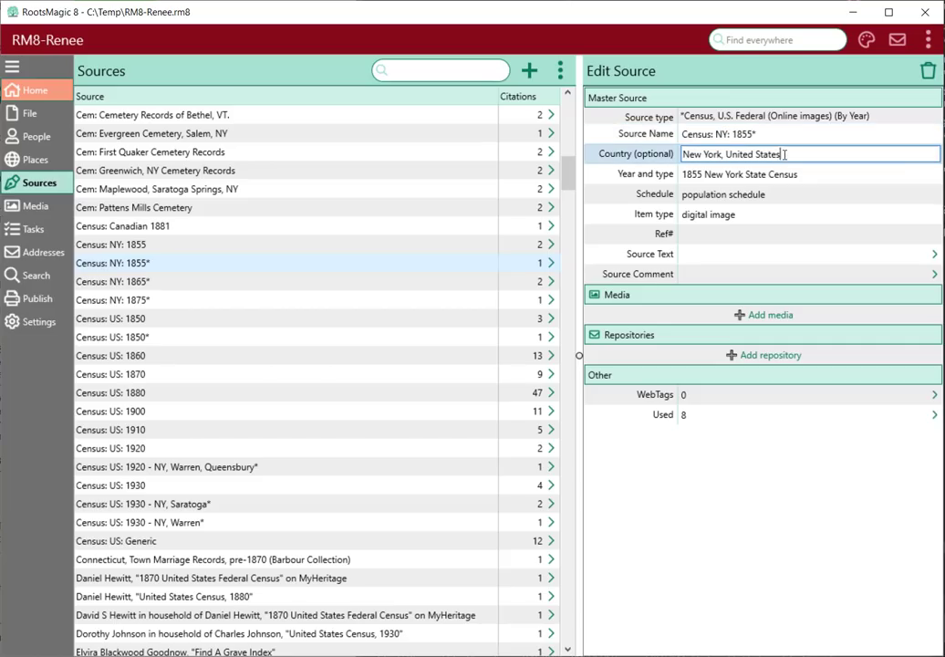
pyautogui.click(772, 177)
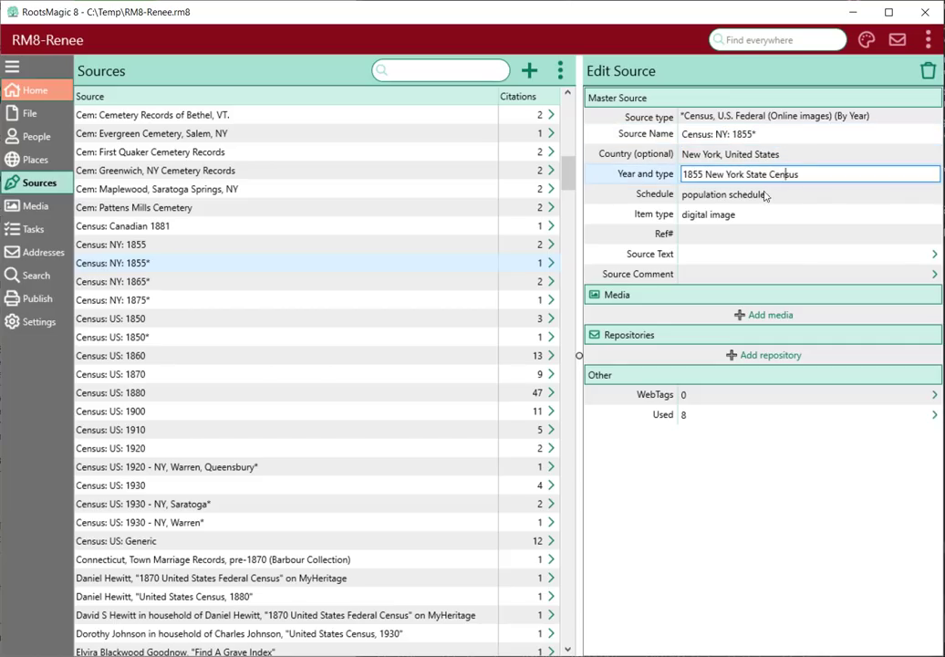
pyautogui.click(757, 194)
pyautogui.click(745, 213)
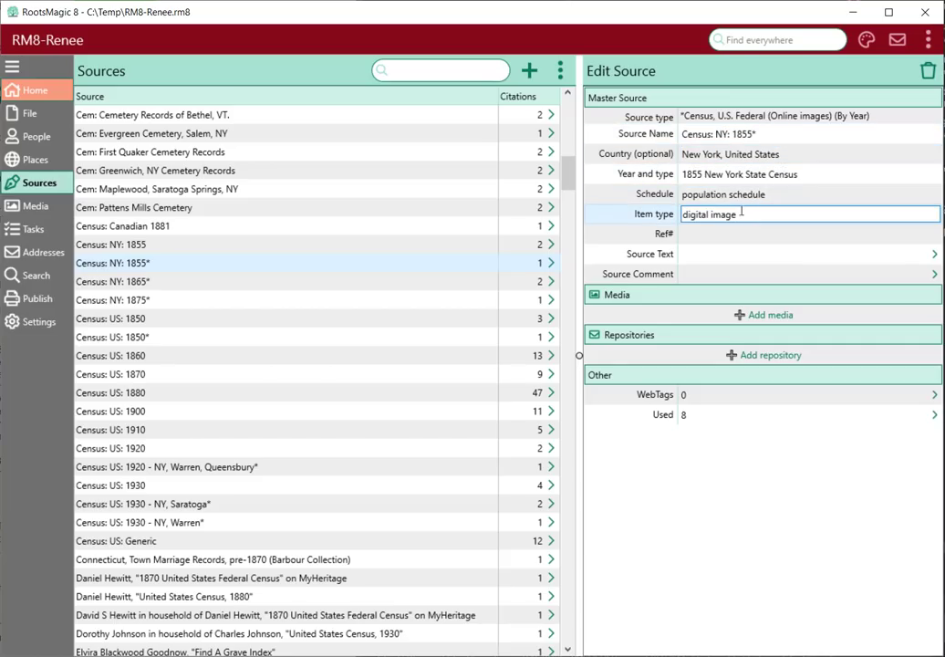
pyautogui.click(722, 175)
pyautogui.click(725, 195)
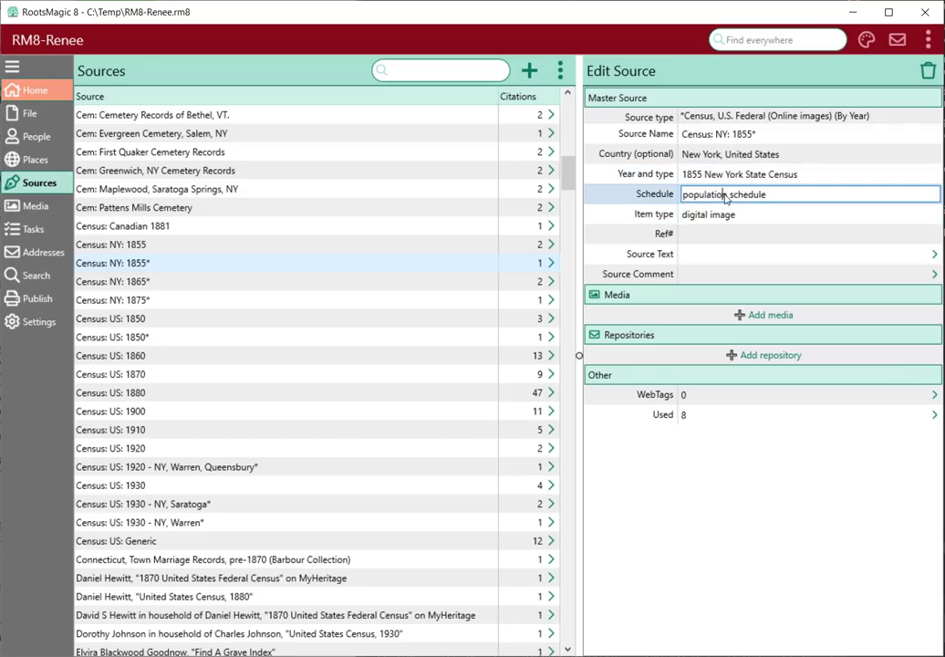
pyautogui.click(714, 215)
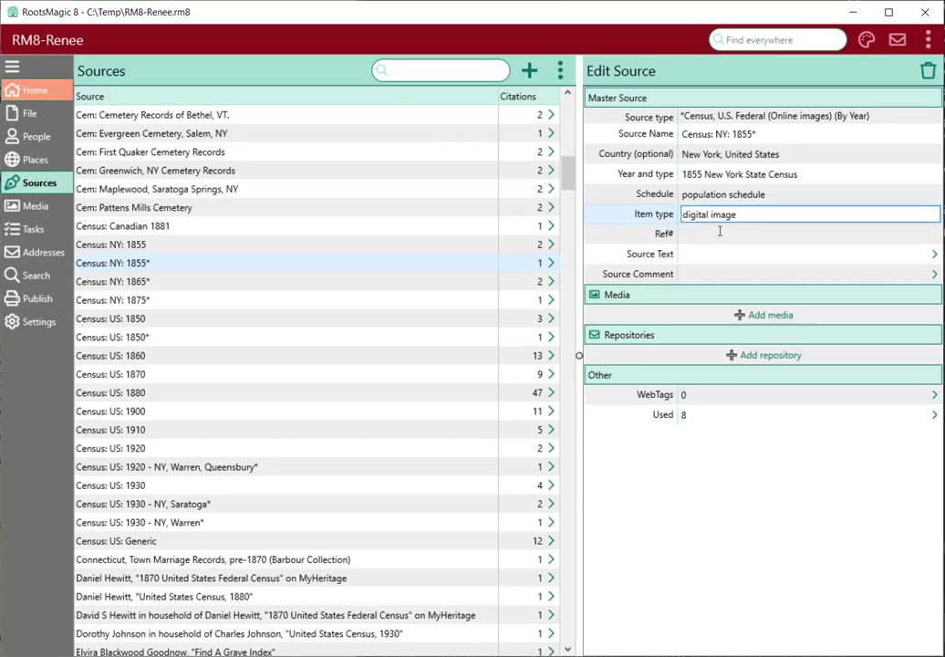
pyautogui.click(719, 232)
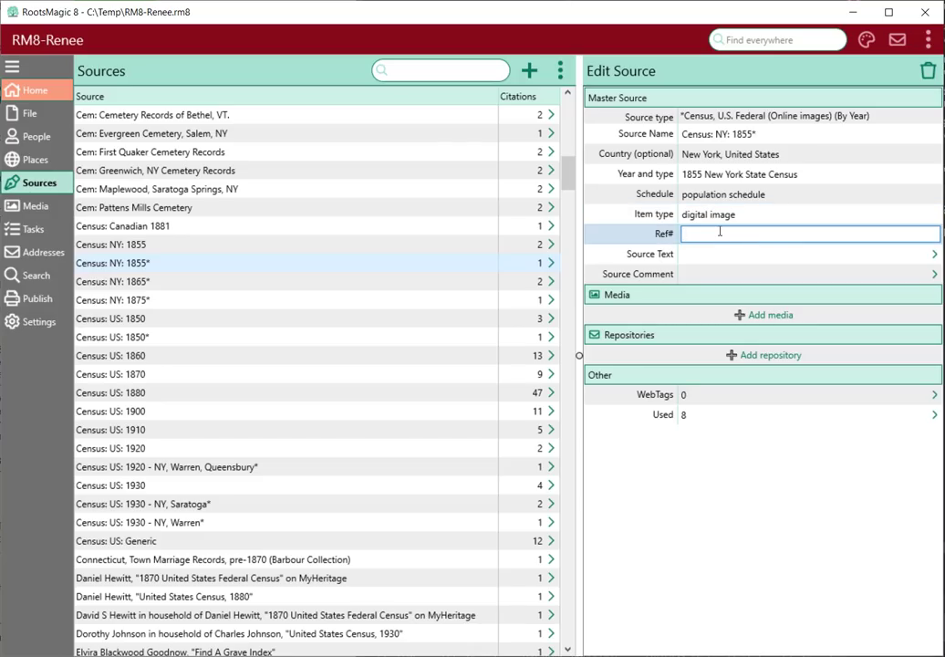
# View and close the source's Source Text note, then begin adding a repository.
pyautogui.click(734, 260)
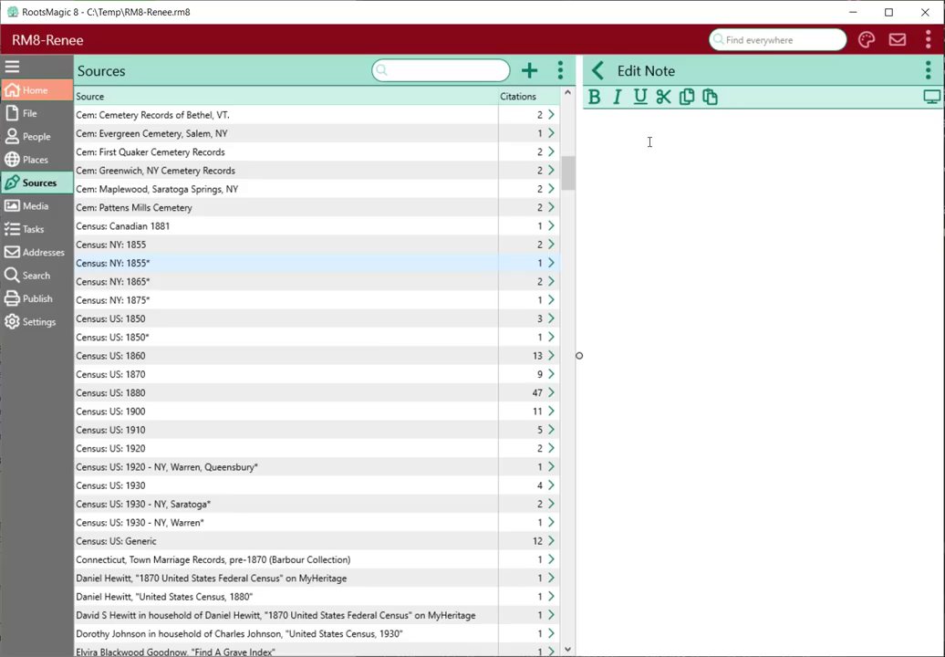
pyautogui.click(597, 73)
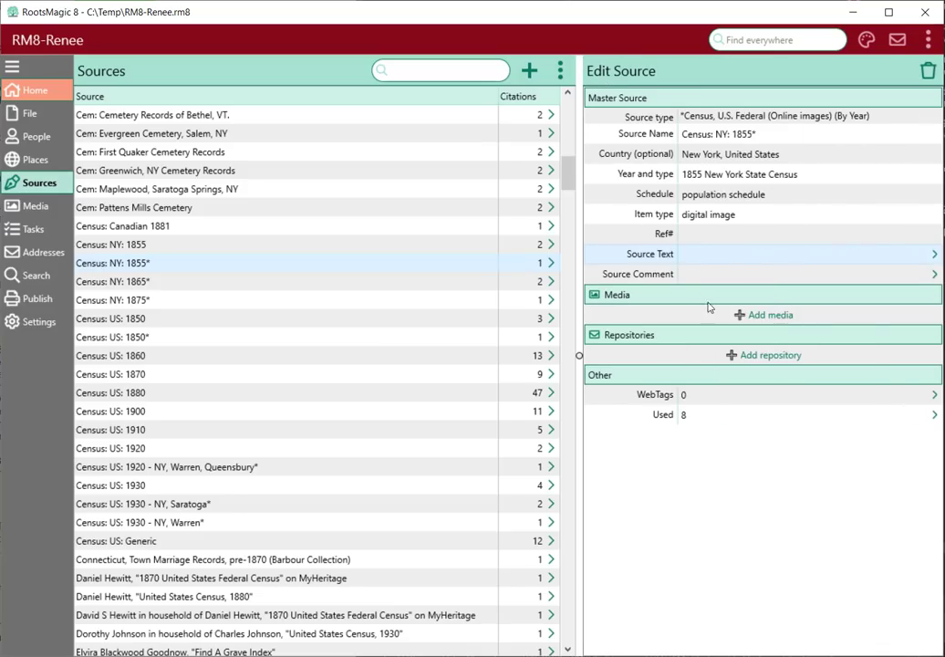
pyautogui.click(775, 356)
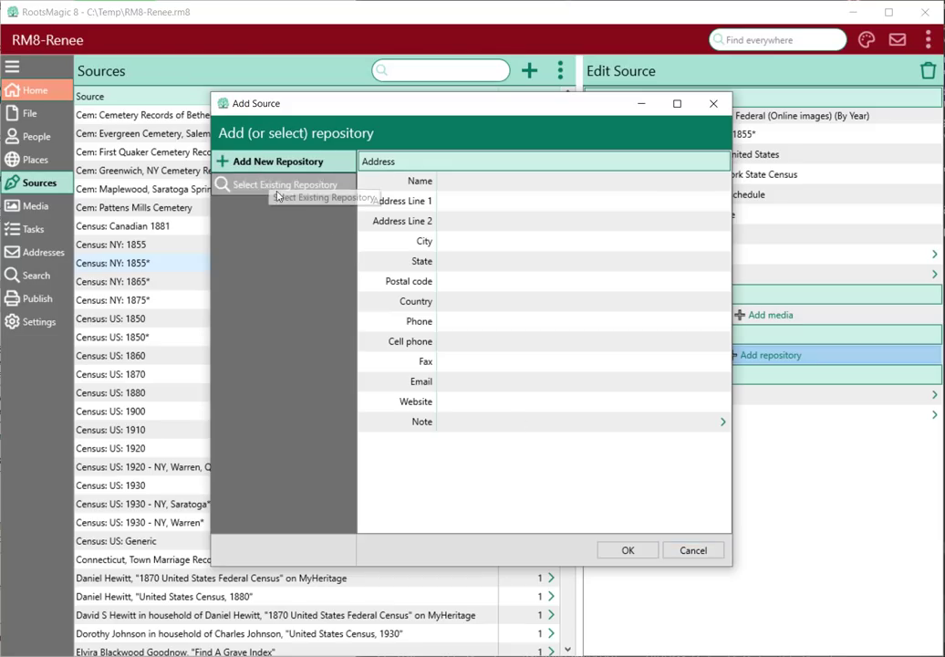
# Cancel the repository dialog without adding one, then show the source's WebTags.
pyautogui.click(696, 550)
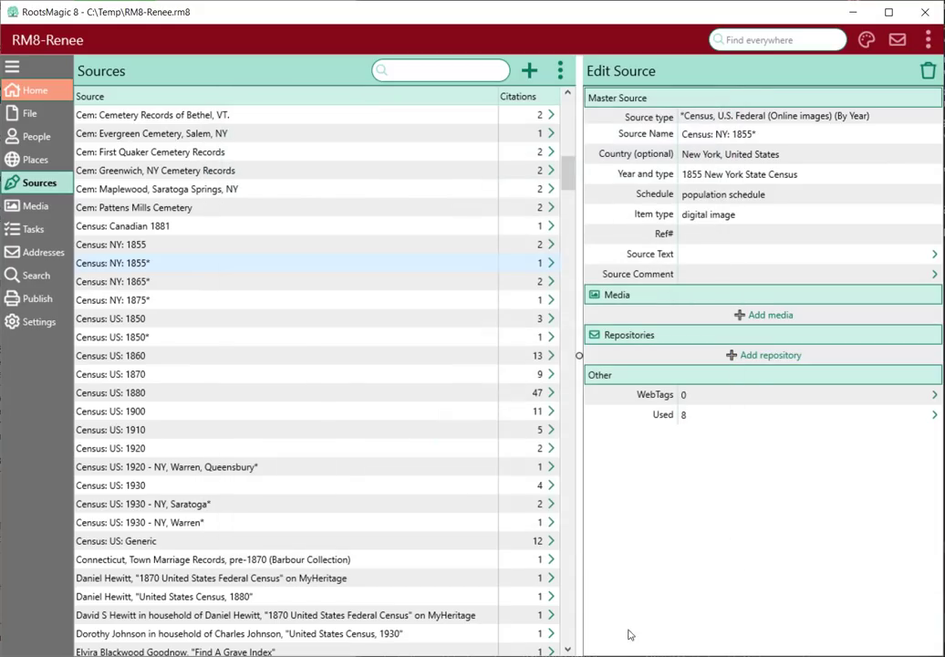
pyautogui.click(716, 399)
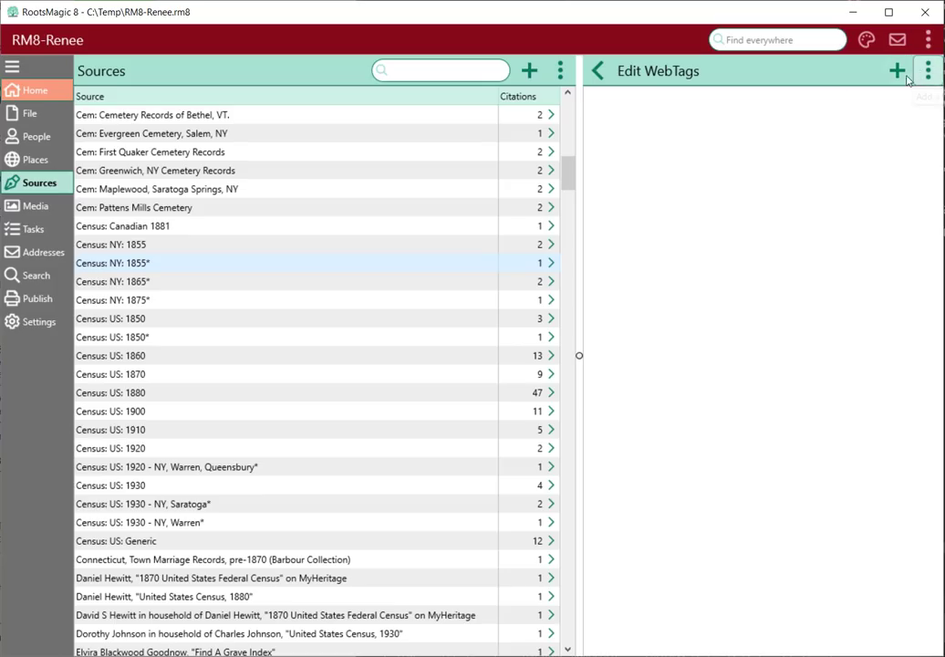
pyautogui.click(596, 81)
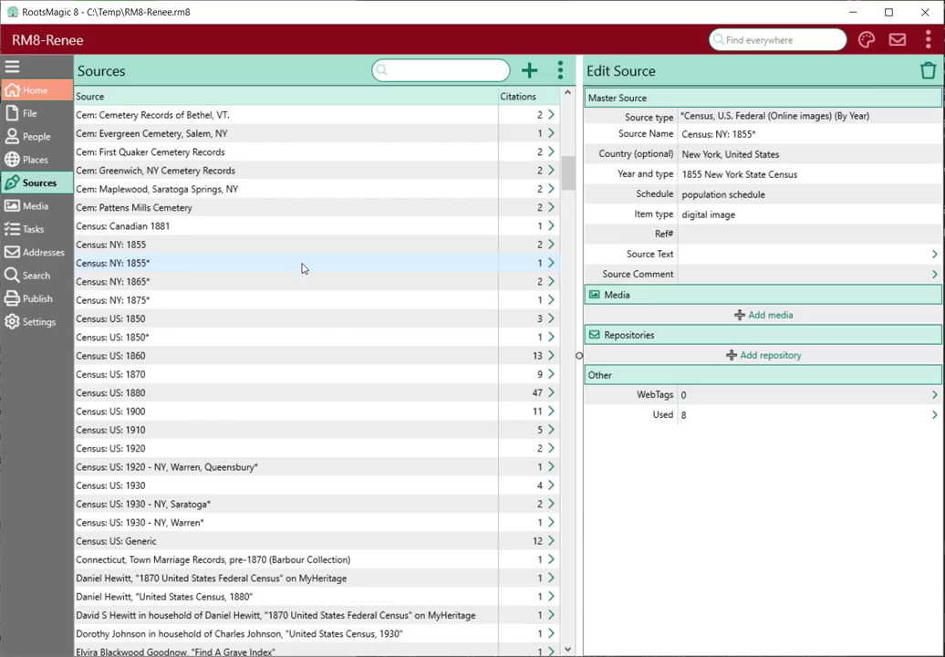
pyautogui.click(698, 422)
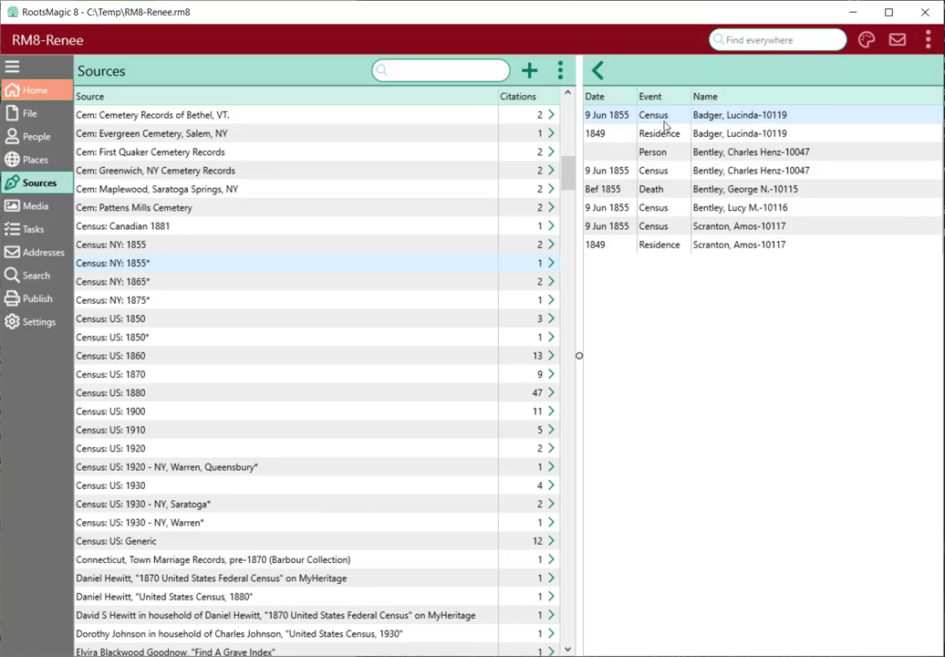
pyautogui.click(602, 72)
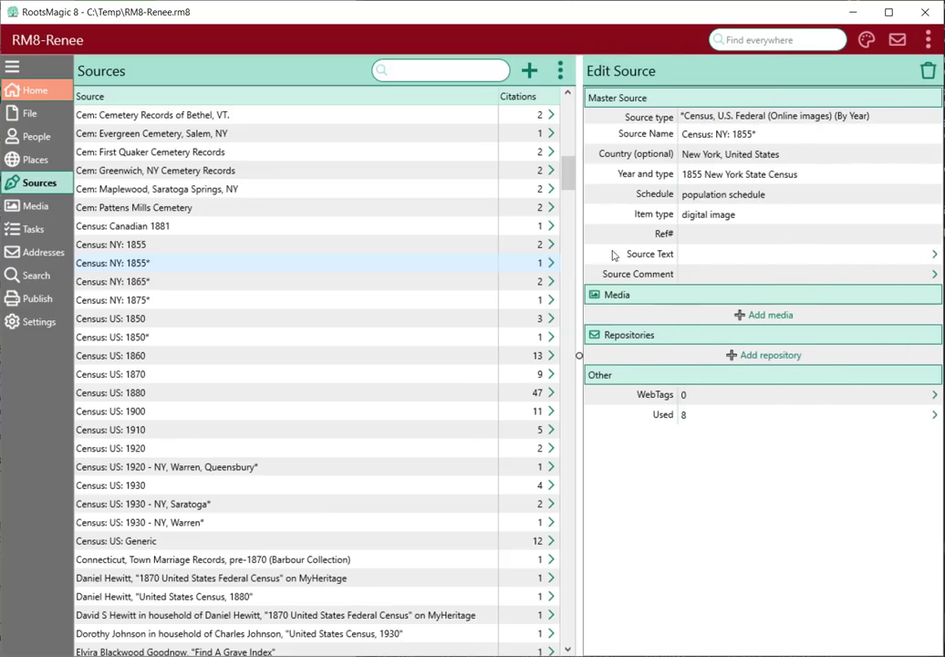
# Open Census: US: 1900, view and close its Footnote, and list its 92 uses.
pyautogui.click(152, 412)
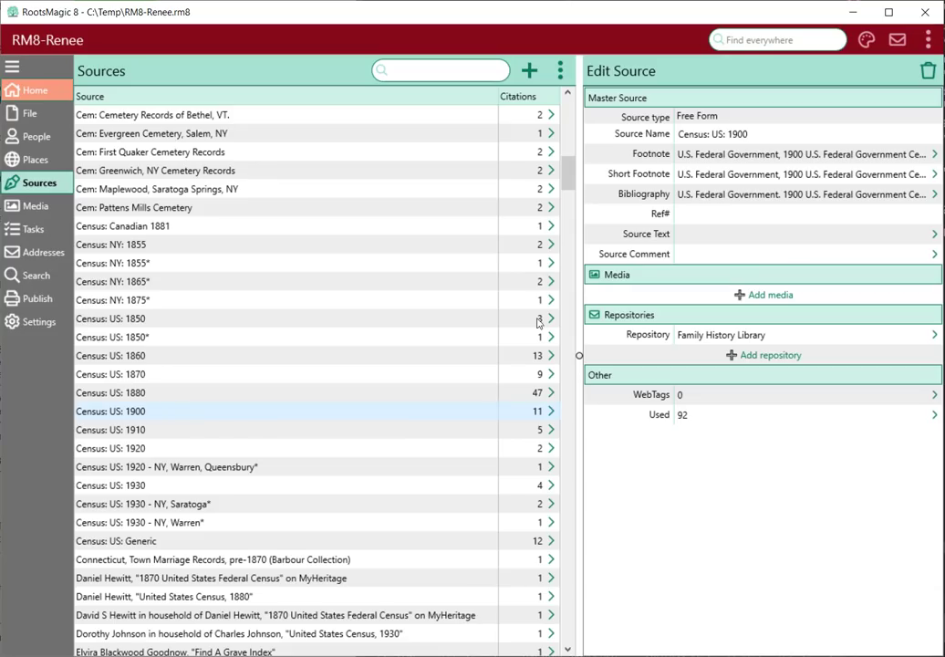
pyautogui.click(700, 164)
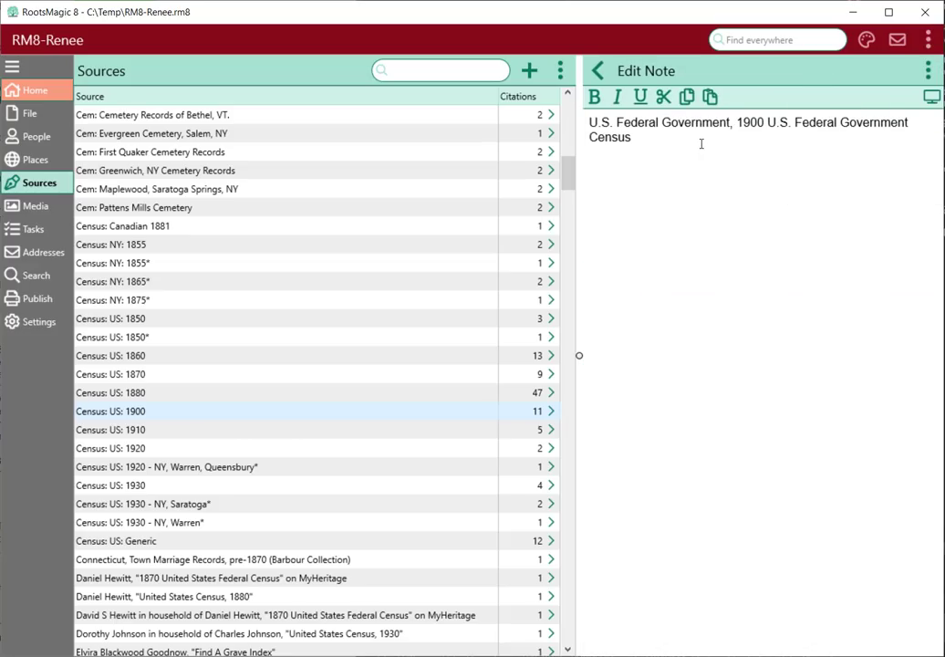
pyautogui.click(598, 72)
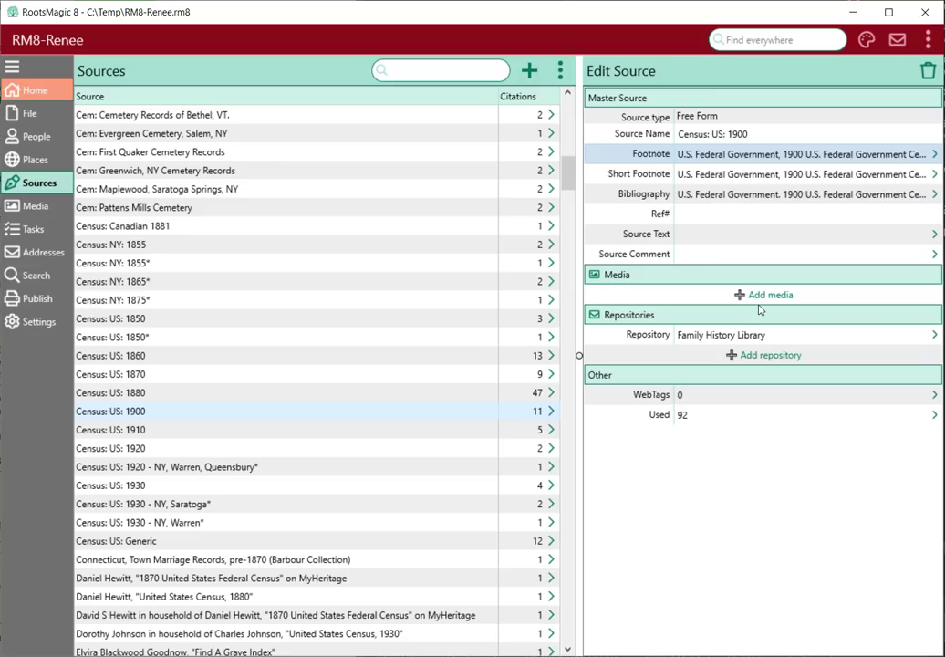
pyautogui.click(712, 416)
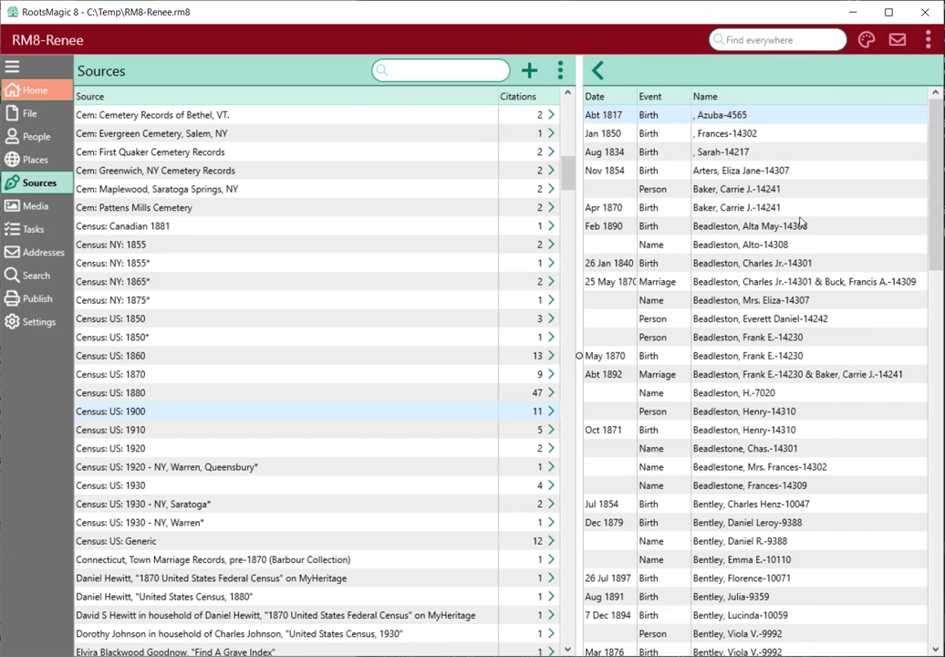
# Scroll the uses list, return to the Census: US: 1900 details, and open its citations.
pyautogui.moveTo(935, 155); pyautogui.dragTo(897, 122)
pyautogui.click(598, 71)
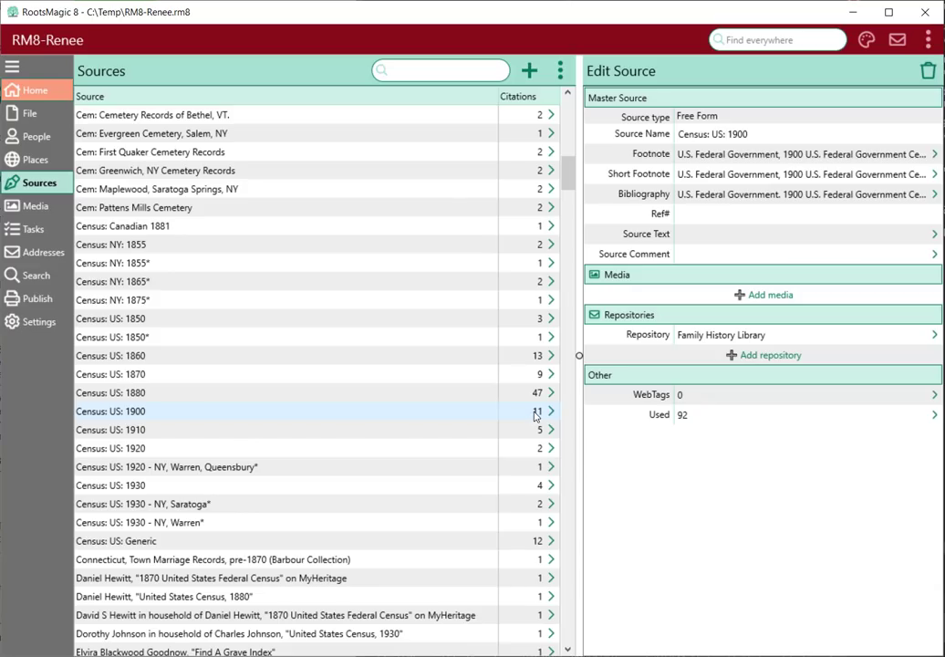
pyautogui.click(536, 412)
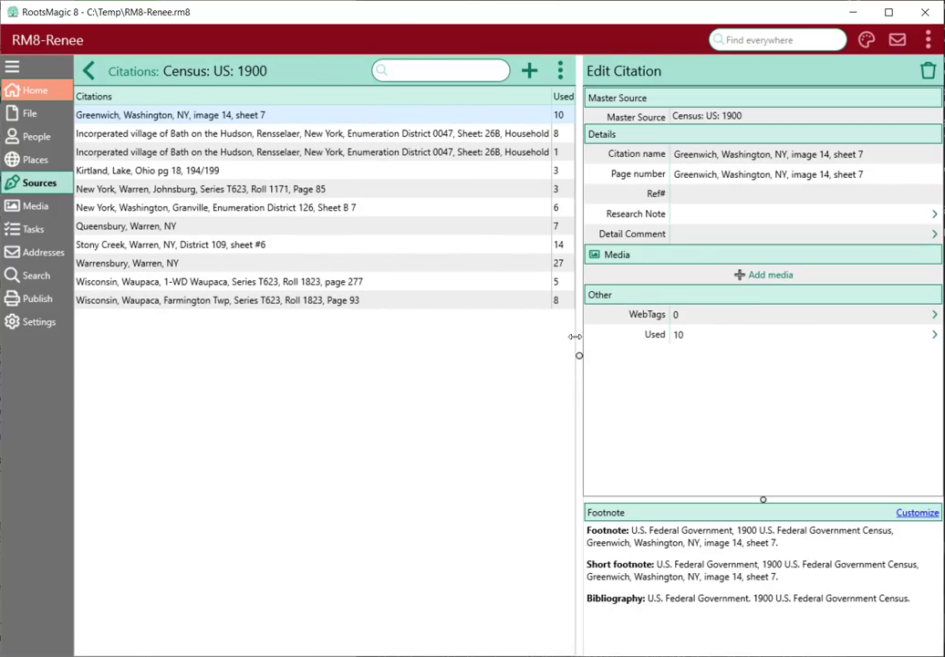
# Select the Bath on the Hudson citation, check its page number, and open its attached census image.
pyautogui.click(224, 137)
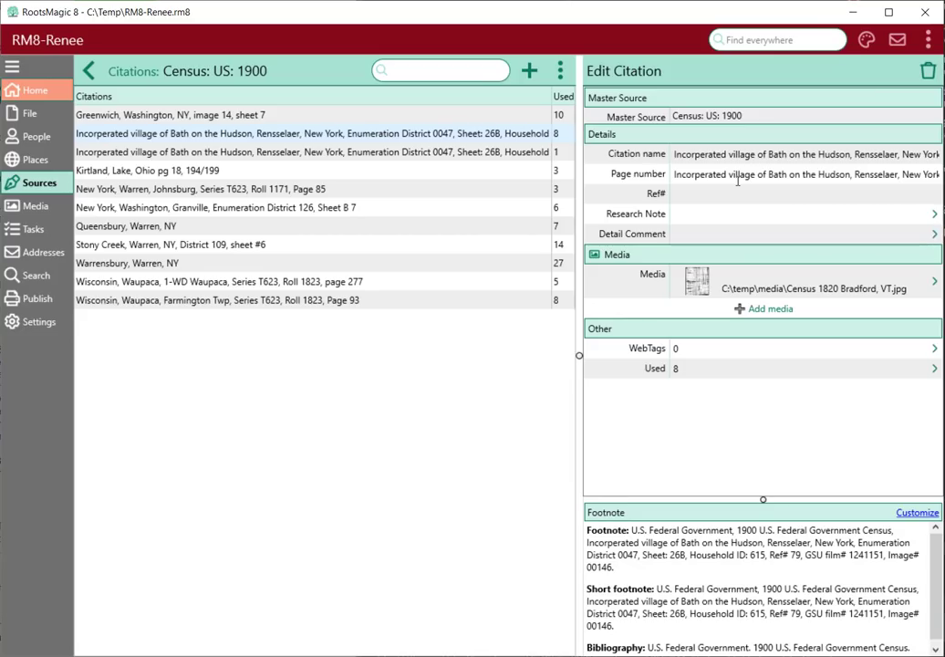
pyautogui.click(737, 179)
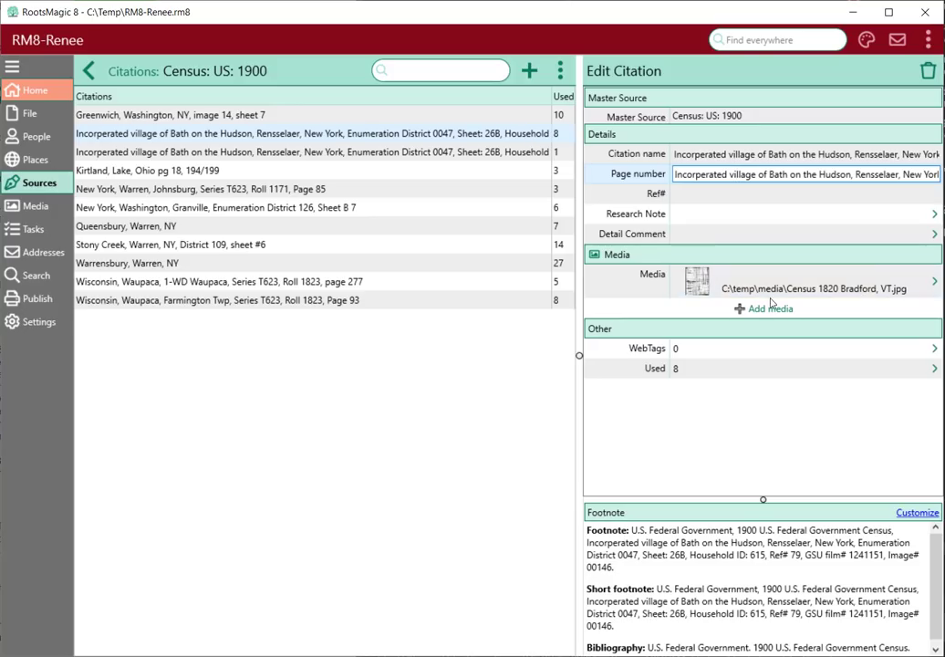
pyautogui.click(746, 285)
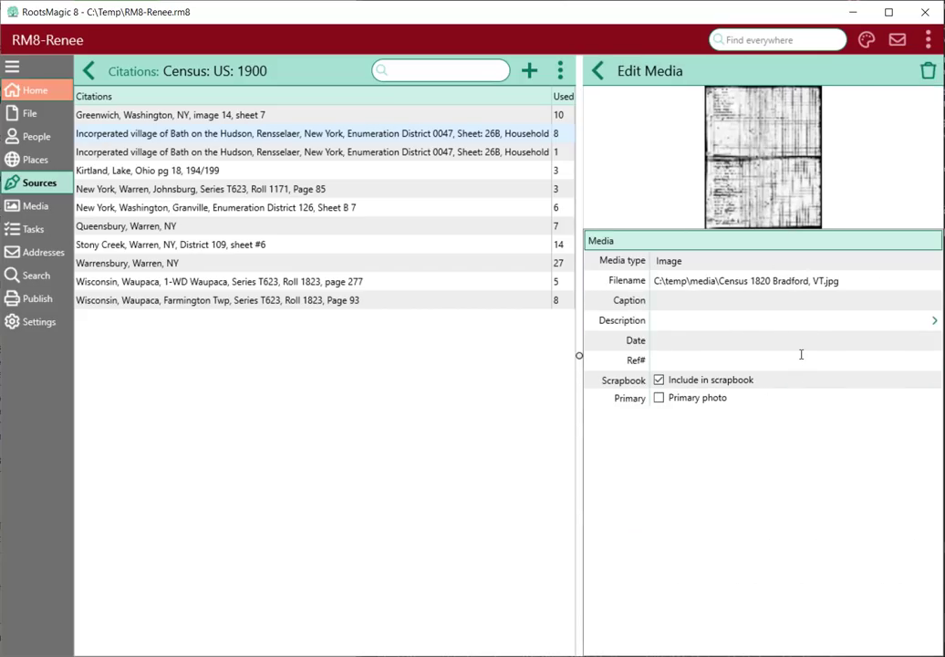
# Go back from the citation image to the full Sources list with Census: US: 1900 details.
pyautogui.click(597, 71)
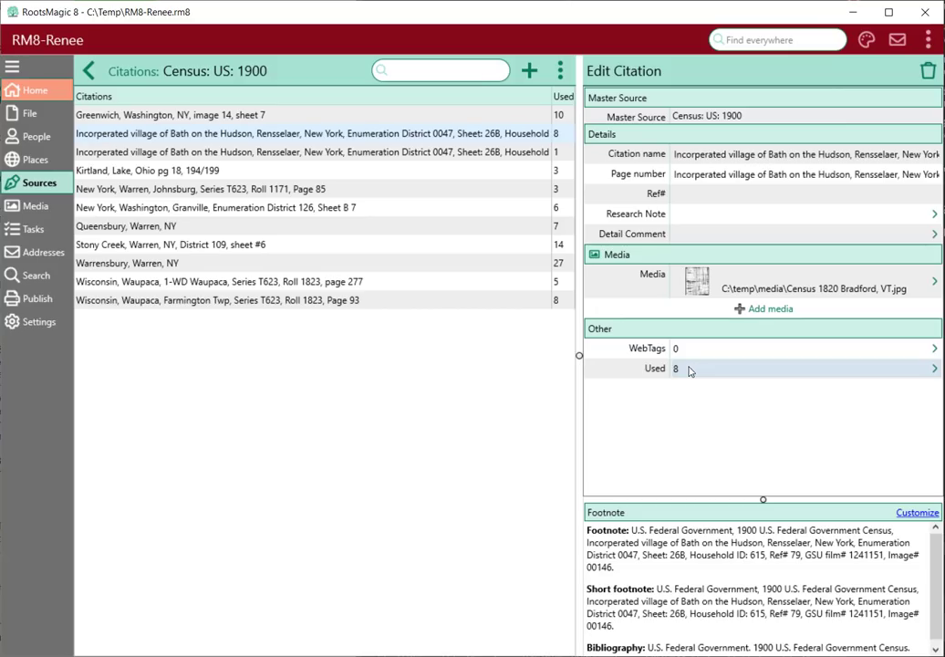
pyautogui.click(92, 73)
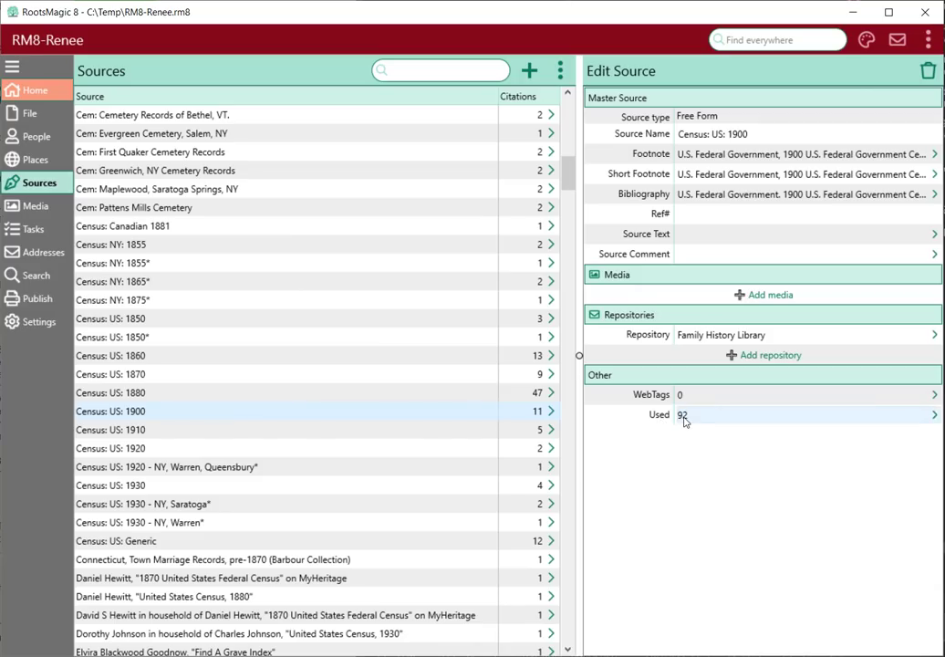
# Reopen the Census: US: 1900 citations and review which people and events use the Bath on the Hudson citation.
pyautogui.click(551, 411)
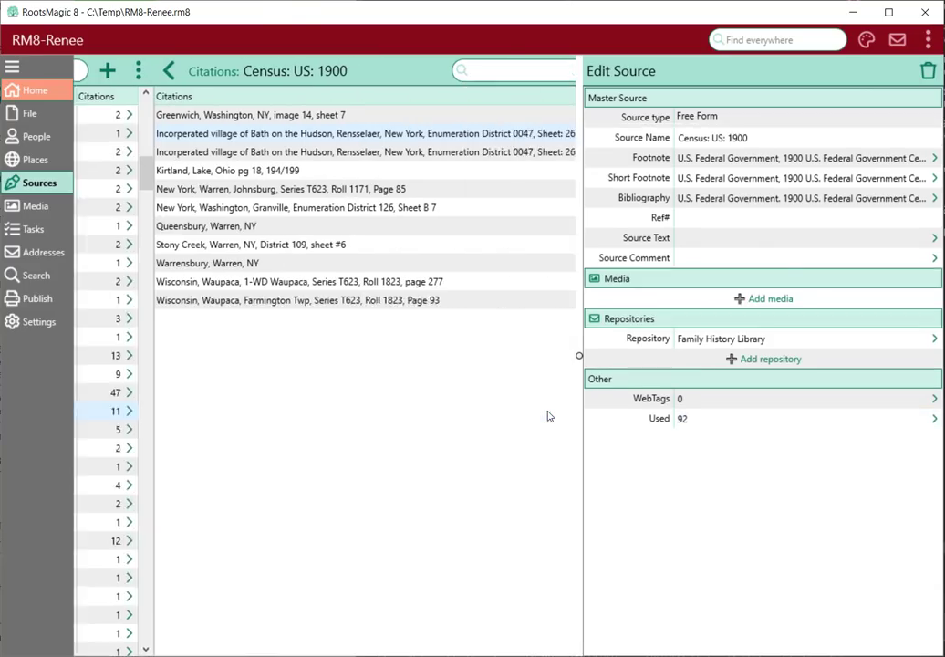
pyautogui.click(229, 133)
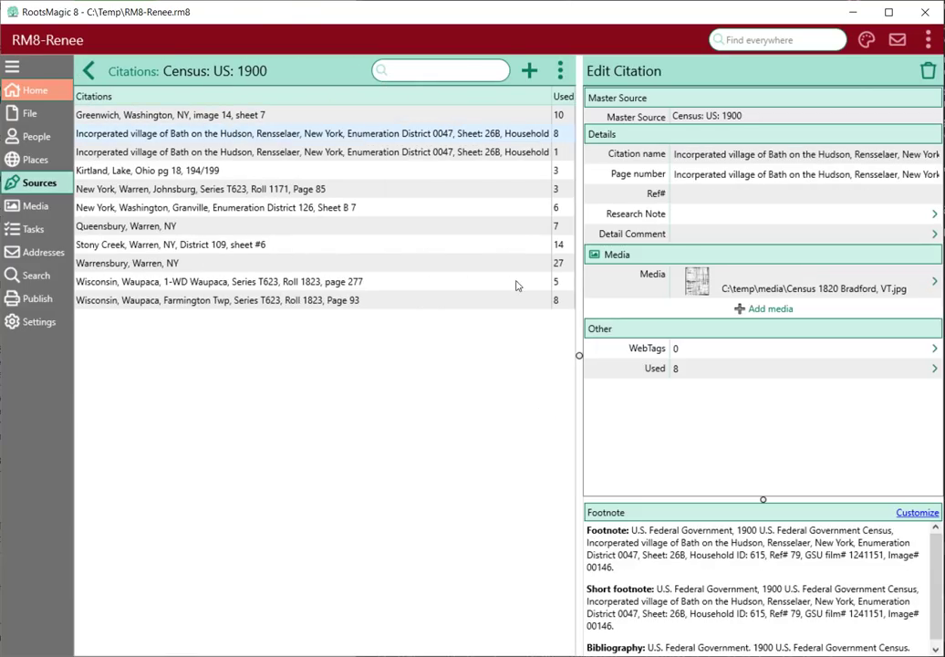
pyautogui.click(700, 372)
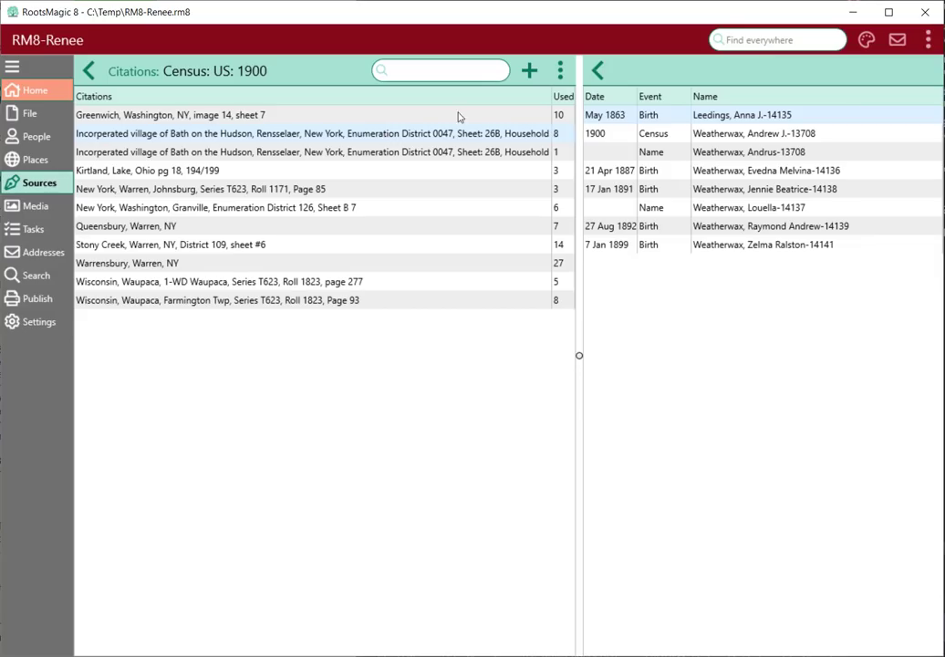
pyautogui.click(598, 71)
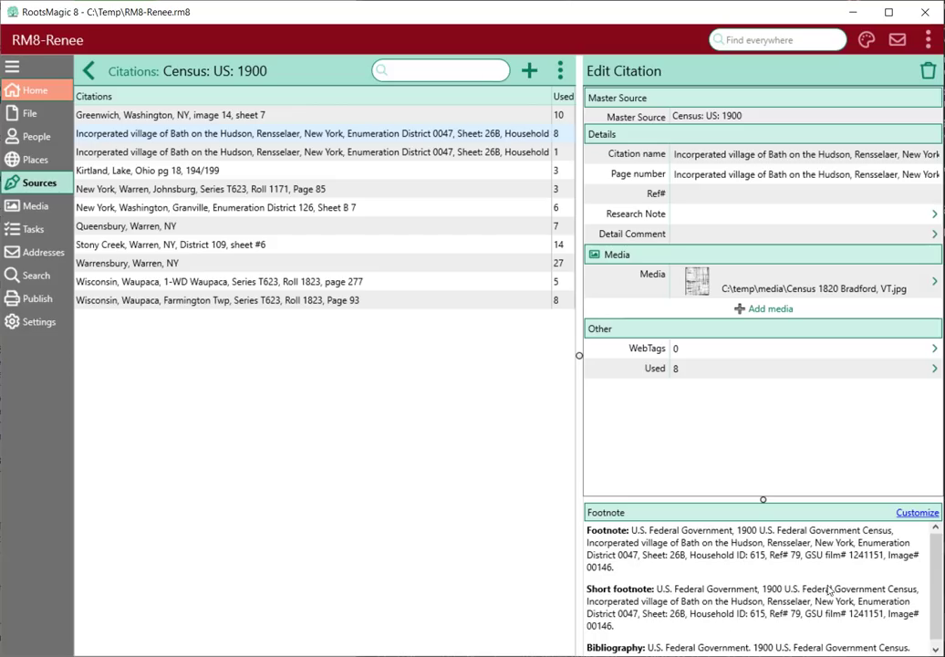
pyautogui.click(915, 515)
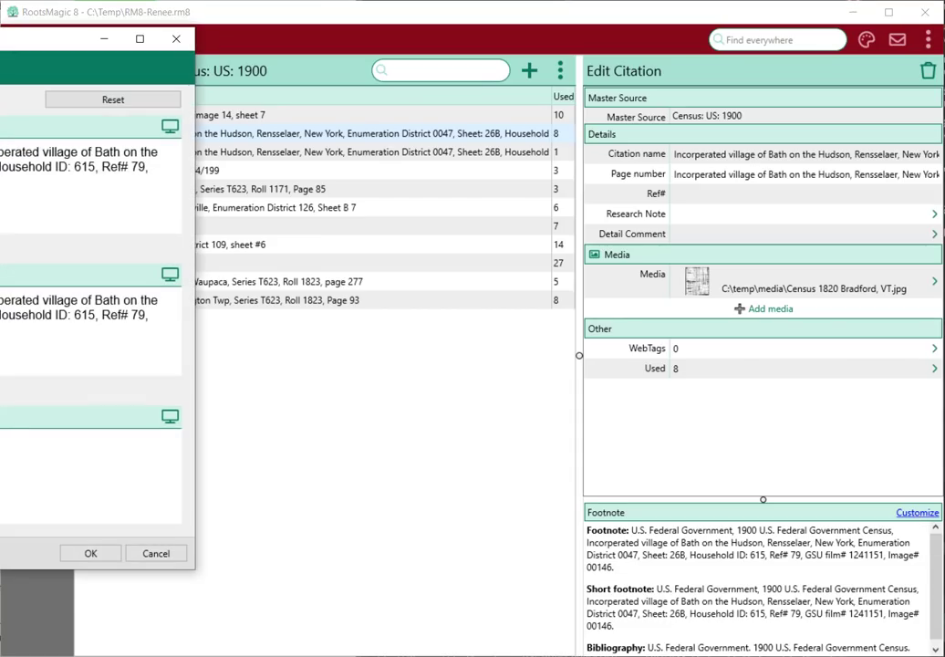
# Put 'My cool text.' at the start of the citation's custom footnote.
pyautogui.moveTo(0, 48); pyautogui.dragTo(312, 89)
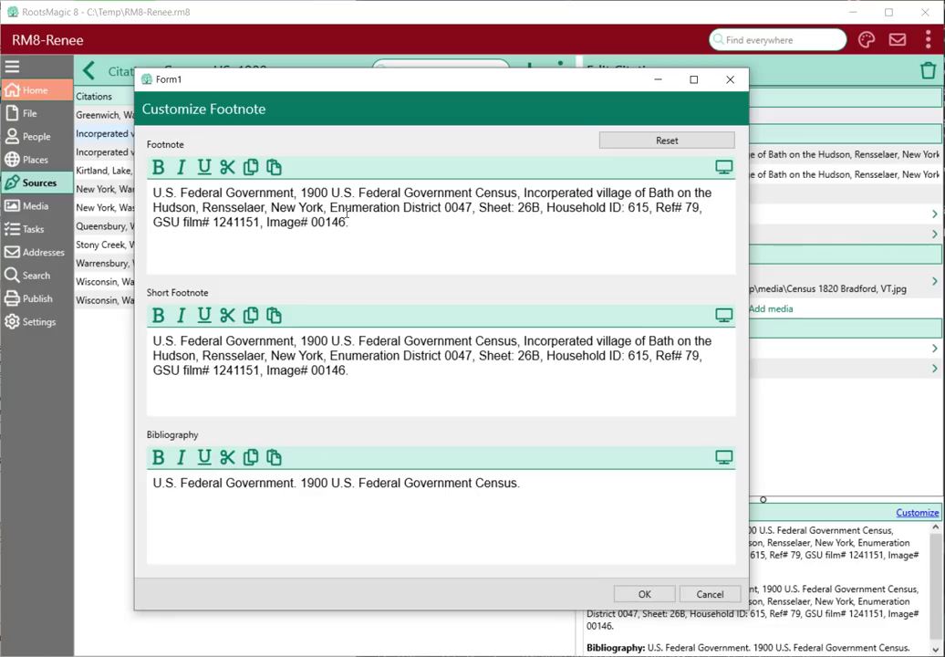
pyautogui.press('Home')
pyautogui.write('My coo')
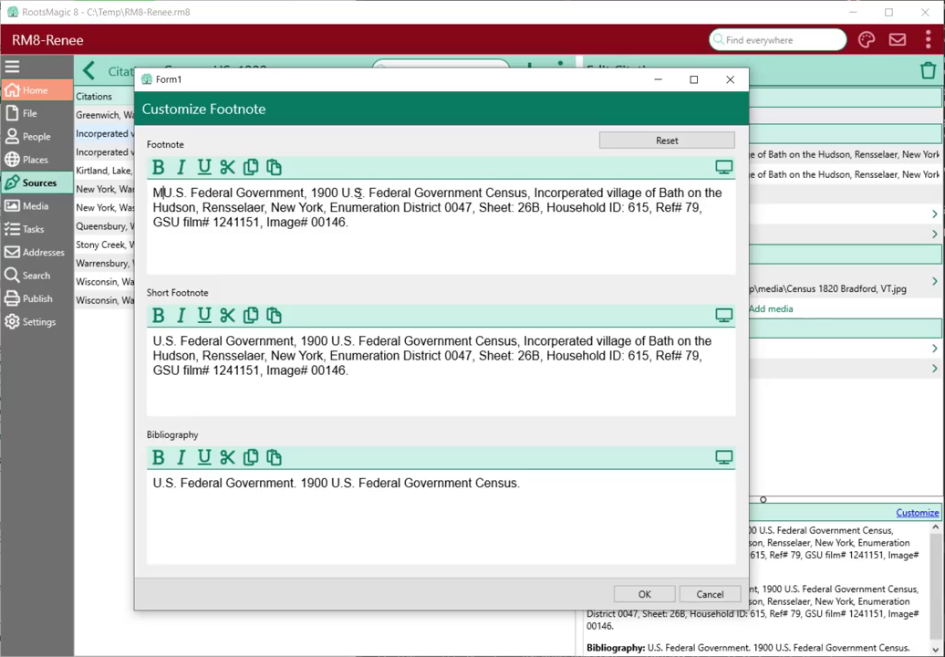
pyautogui.write('l text.')
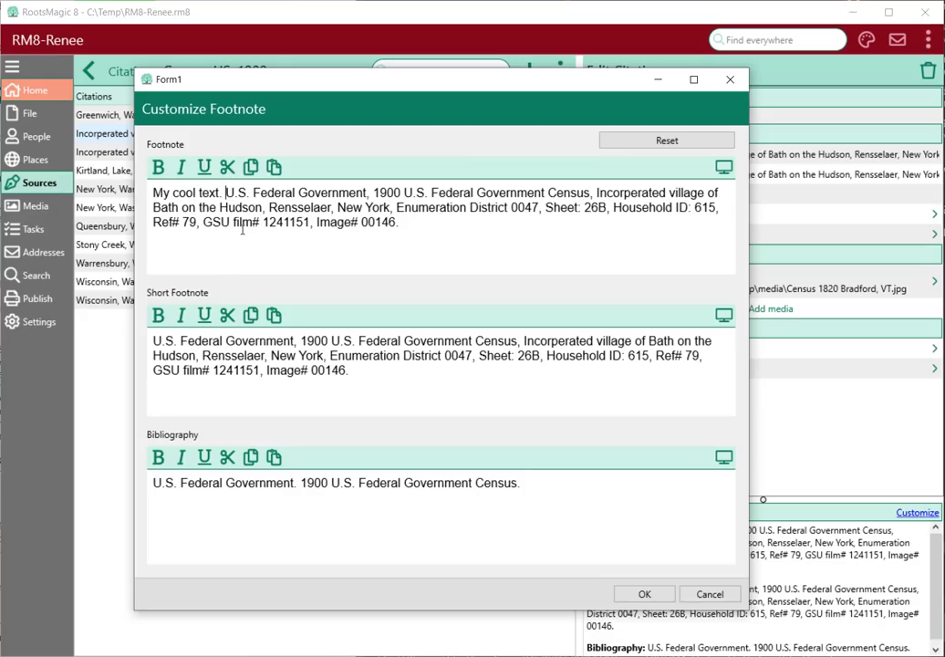
# Reset the footnote to its default wording and close Customize Footnote without saving.
pyautogui.click(643, 143)
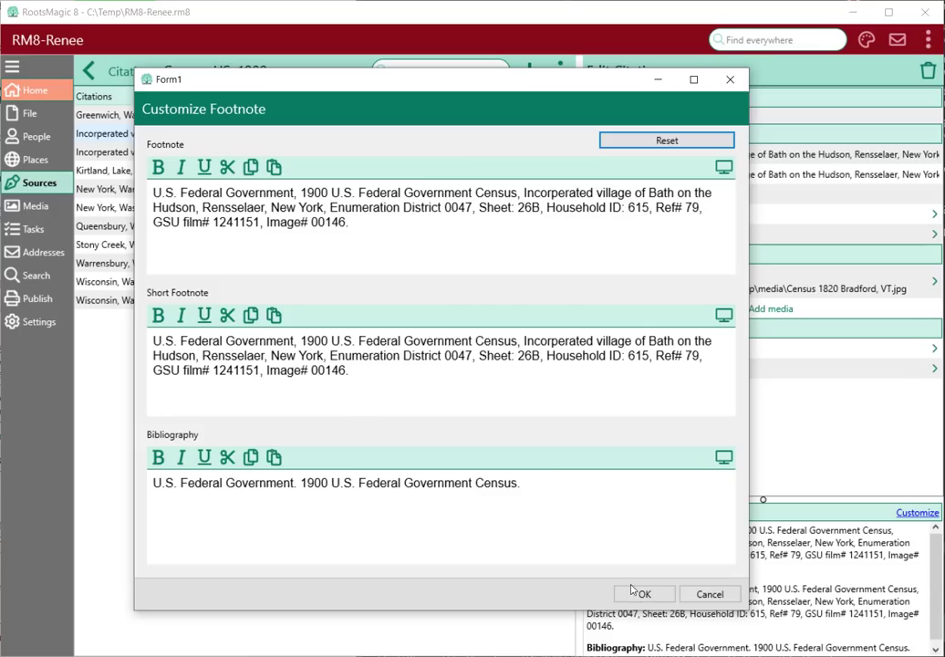
pyautogui.click(710, 595)
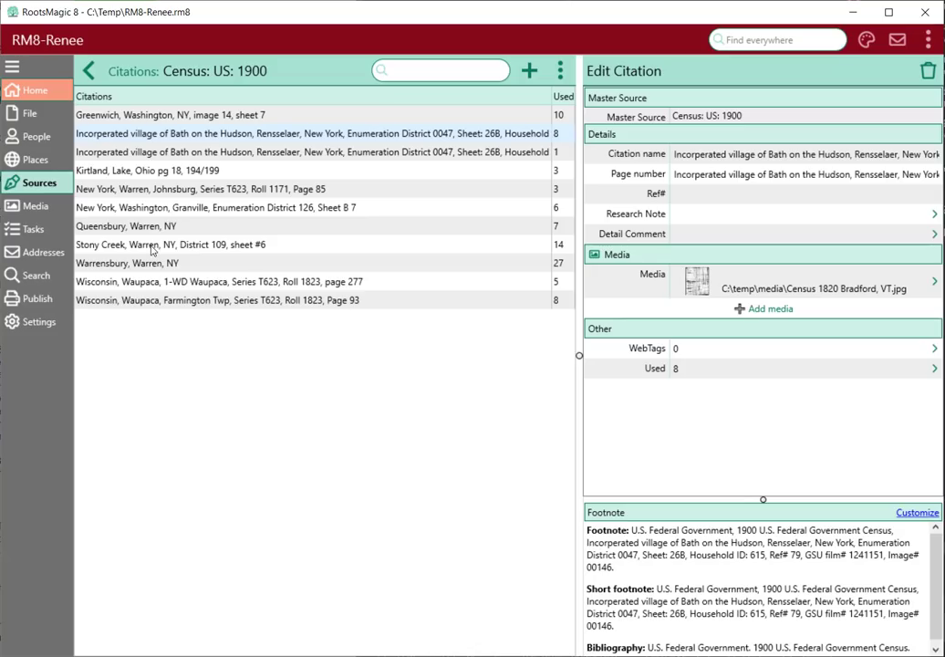
# Return from the citations to the full Sources list, via People, and show the source actions menu.
pyautogui.click(89, 72)
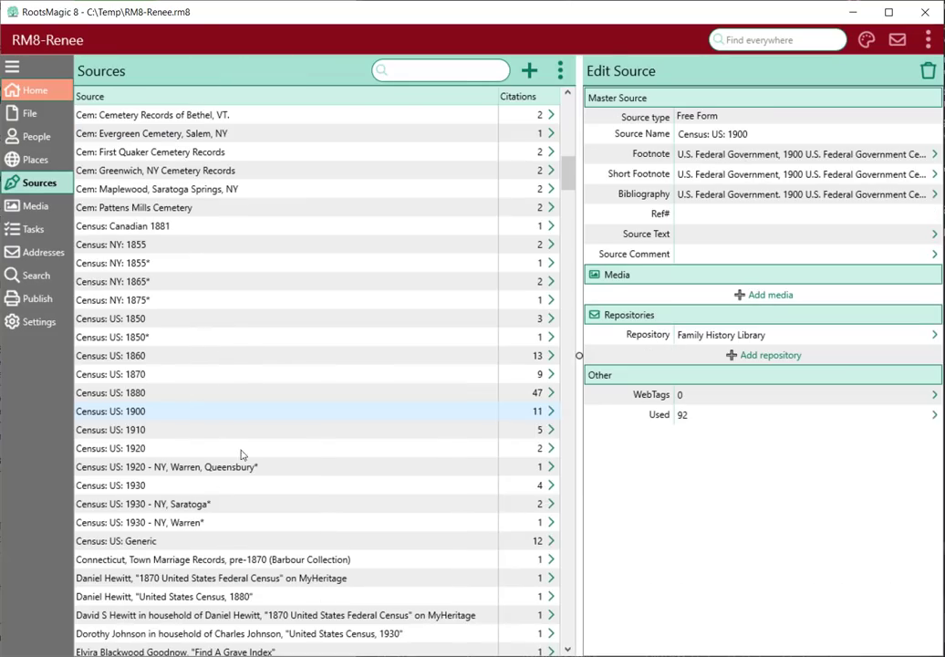
pyautogui.click(36, 145)
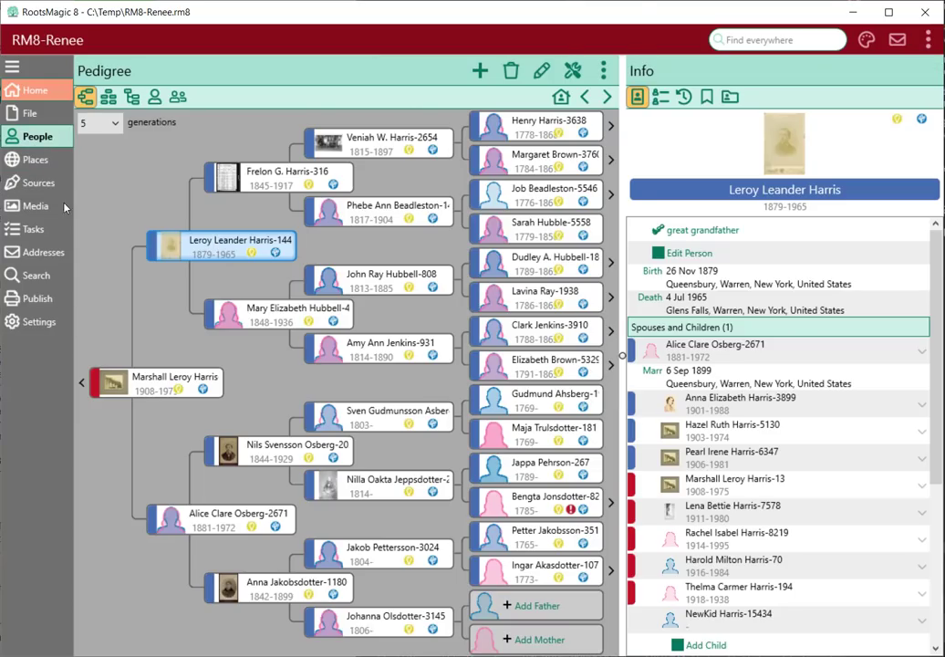
pyautogui.click(38, 182)
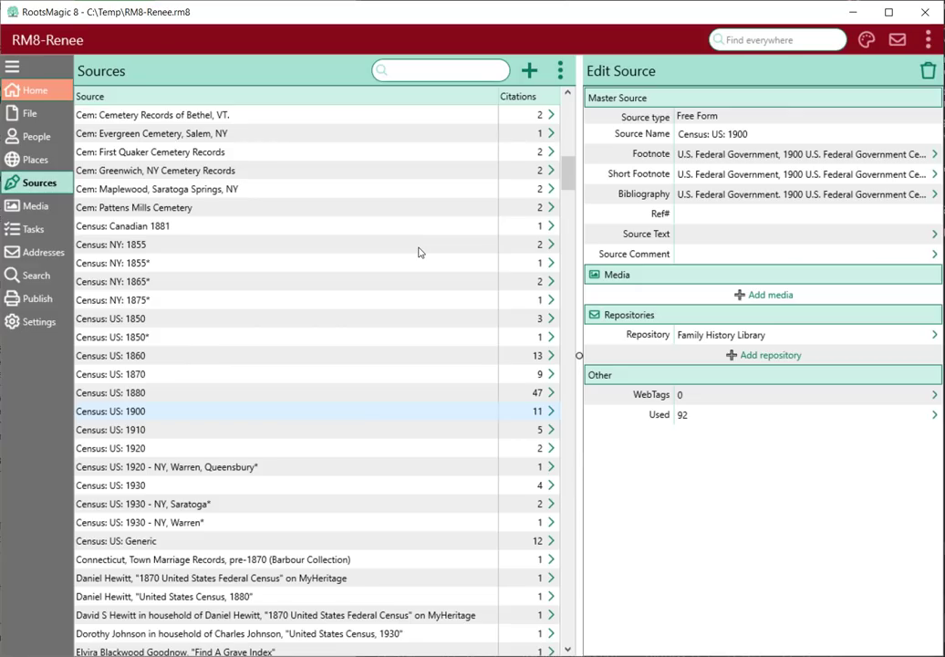
pyautogui.click(558, 73)
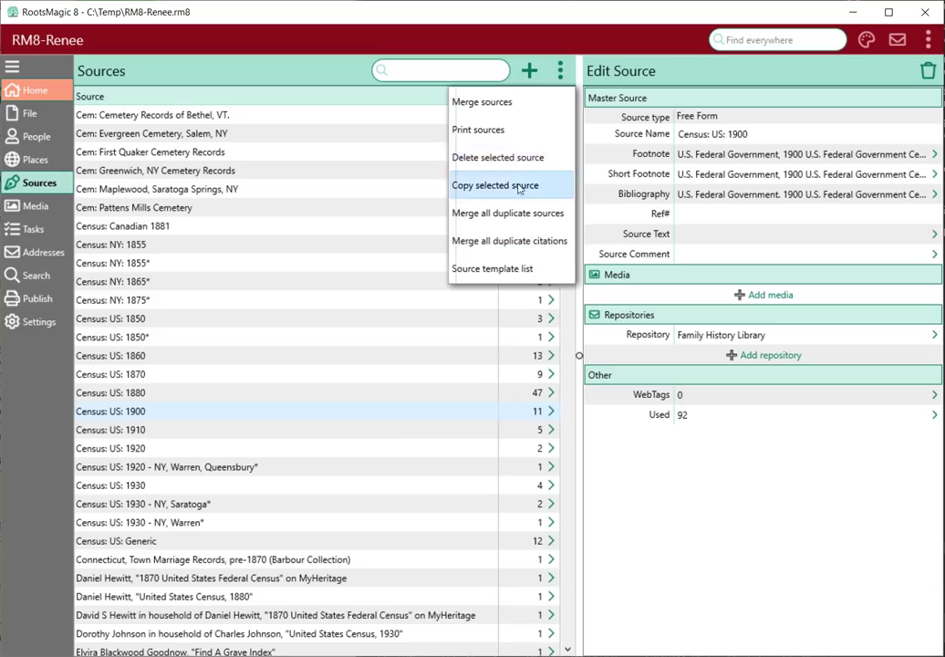
# View the Source Templates list, cancel it unchanged, and switch to the People pedigree chart.
pyautogui.click(519, 271)
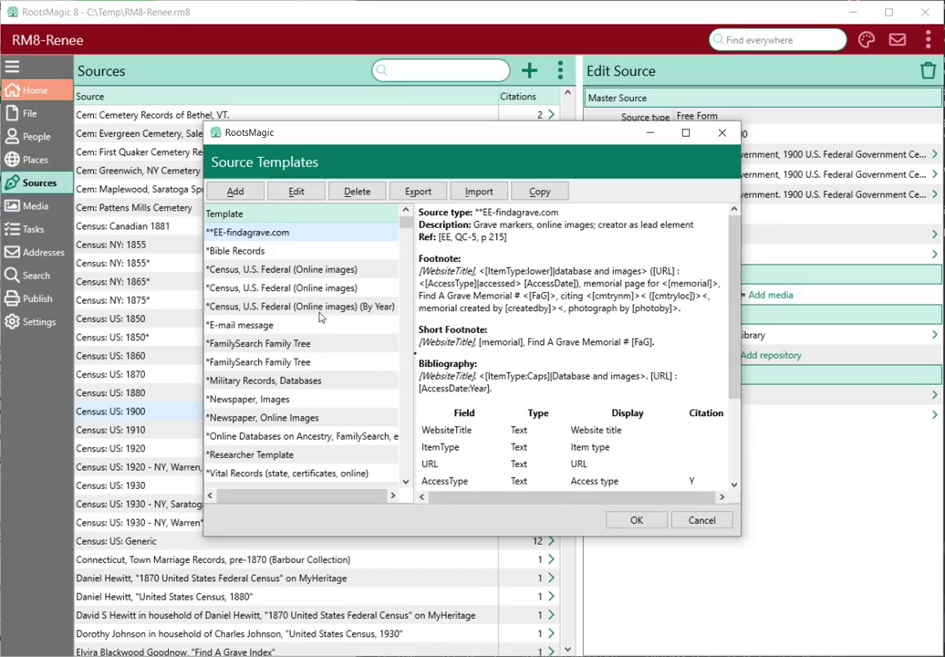
pyautogui.click(702, 521)
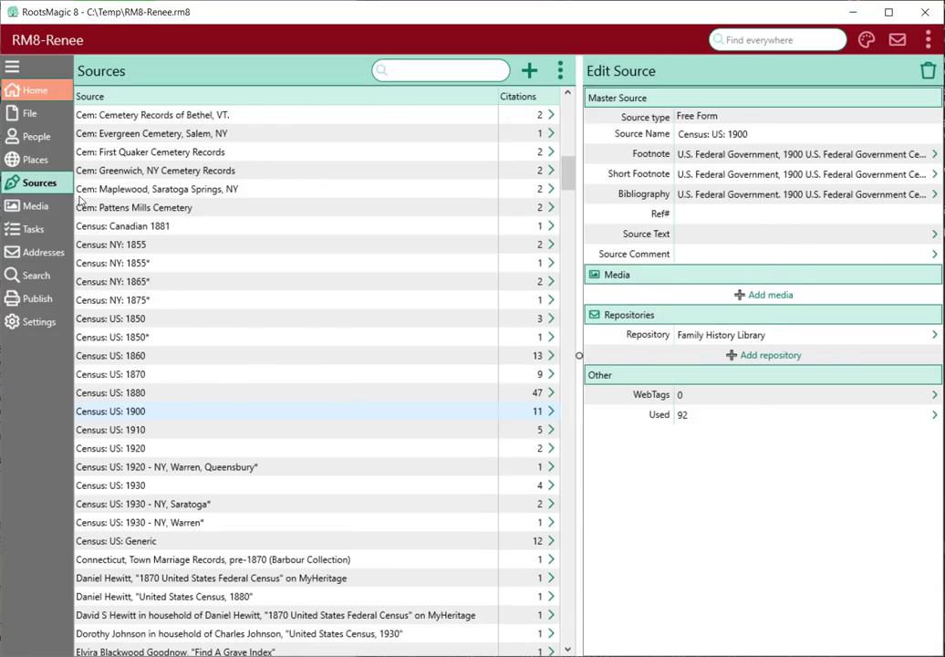
pyautogui.click(41, 138)
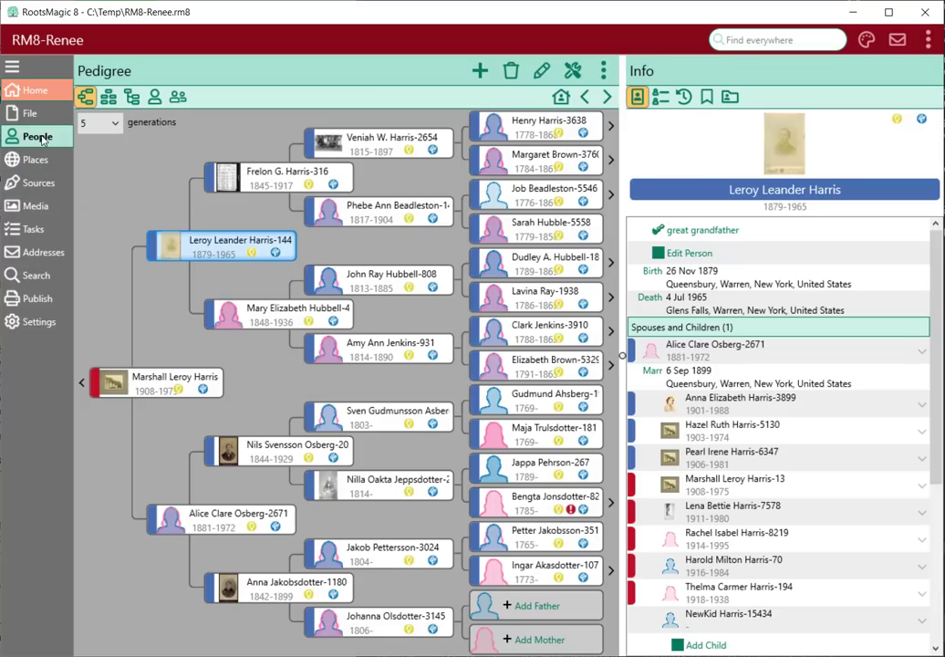
# Open the great-grandfather's Edit Person record and his Birth fact's WWI draft registration citation.
pyautogui.doubleClick(215, 247)
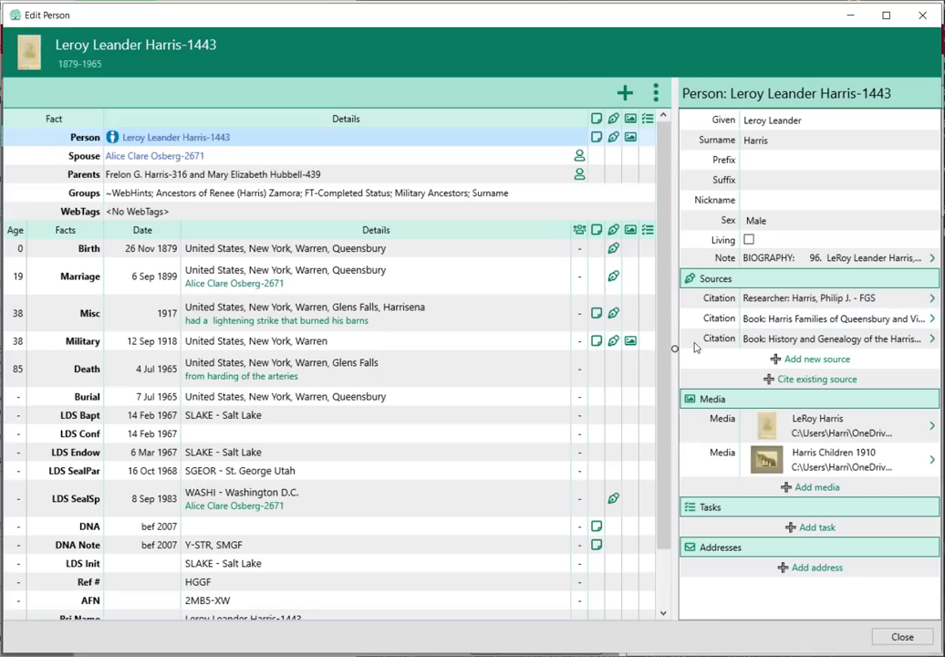
pyautogui.click(341, 254)
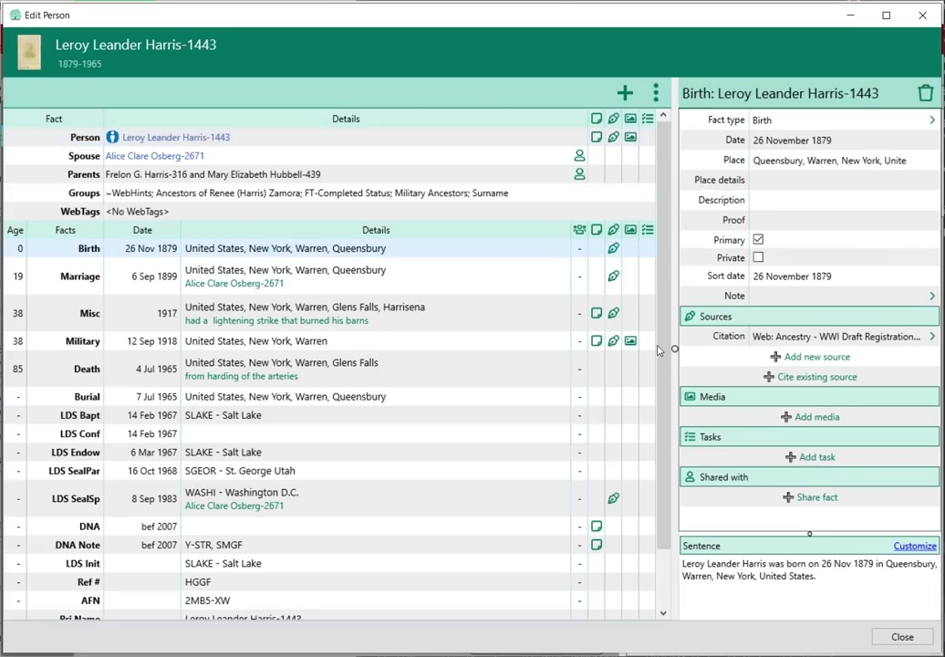
pyautogui.click(806, 337)
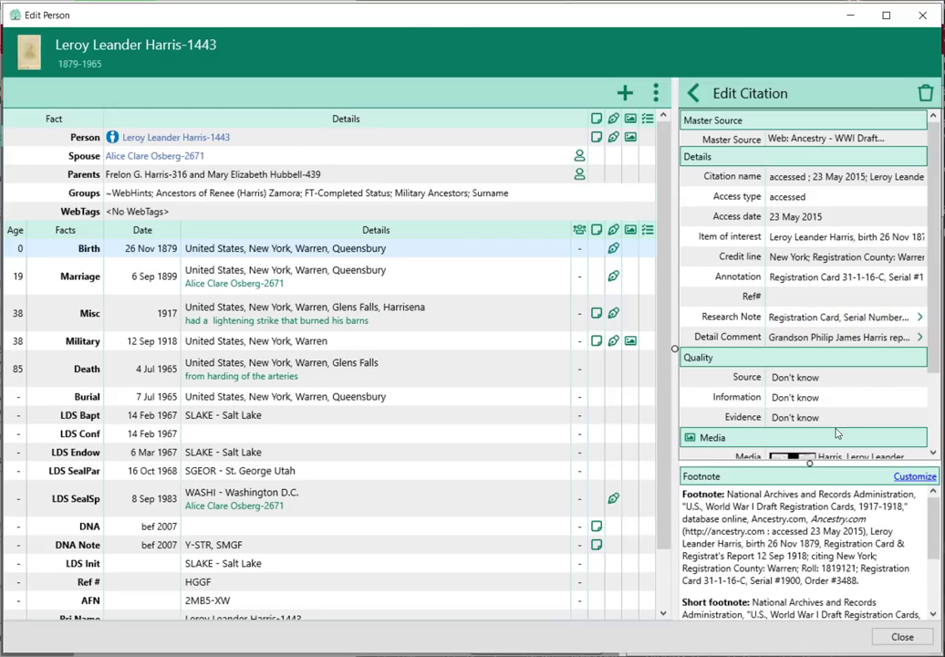
# Review the WWI draft citation, set its source quality to Original, and return to the Birth fact.
pyautogui.scroll(-3, 830, 410)
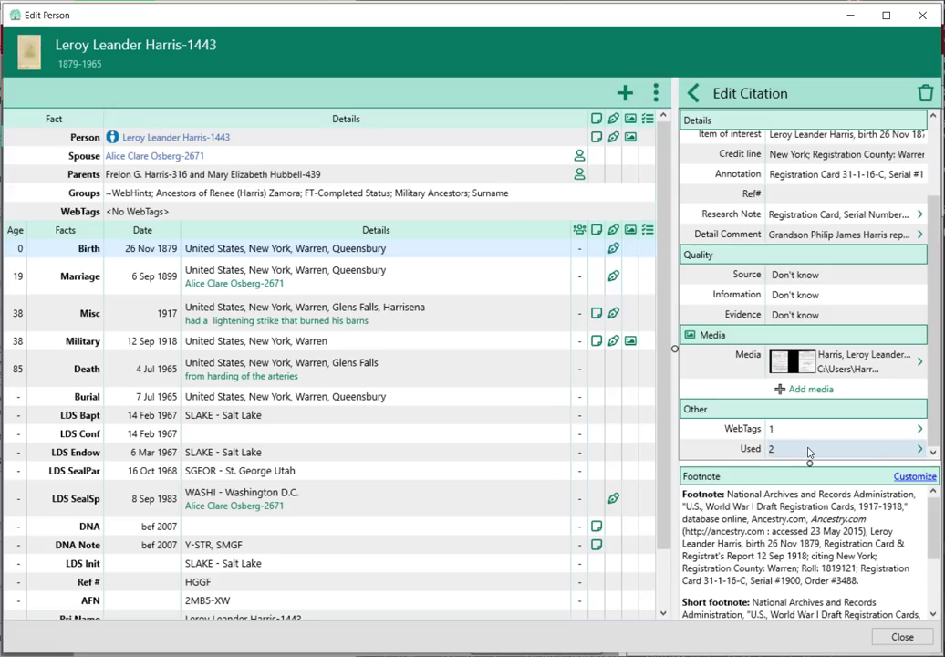
pyautogui.scroll(3, 927, 205)
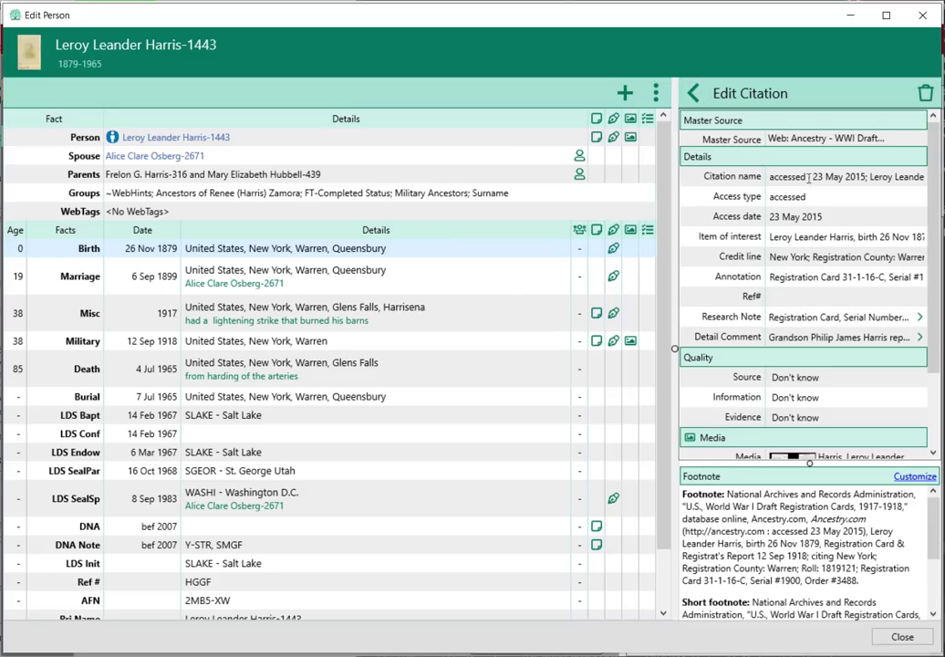
pyautogui.scroll(-1, 869, 340)
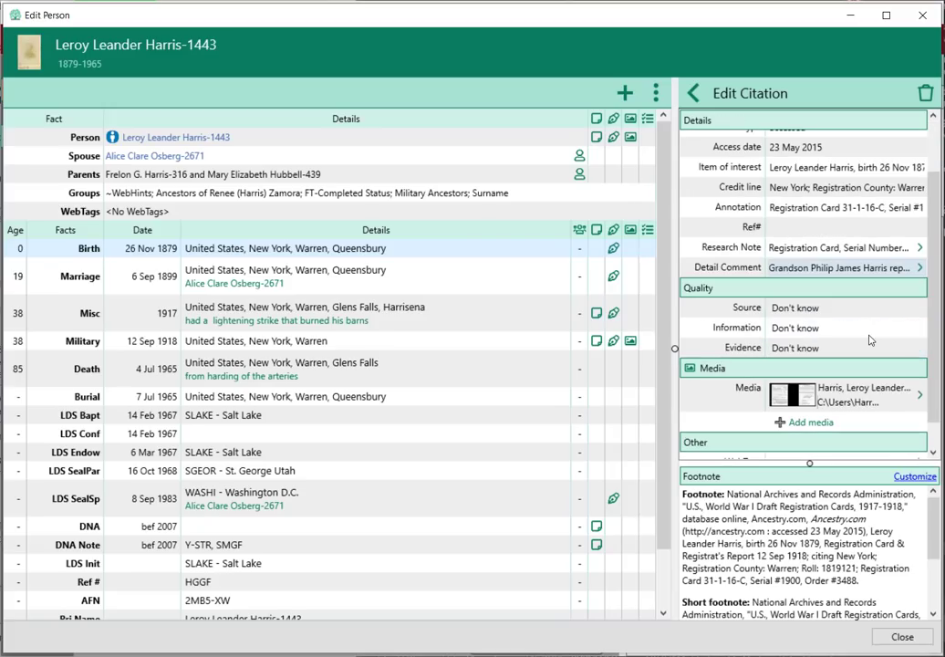
pyautogui.scroll(-1, 821, 429)
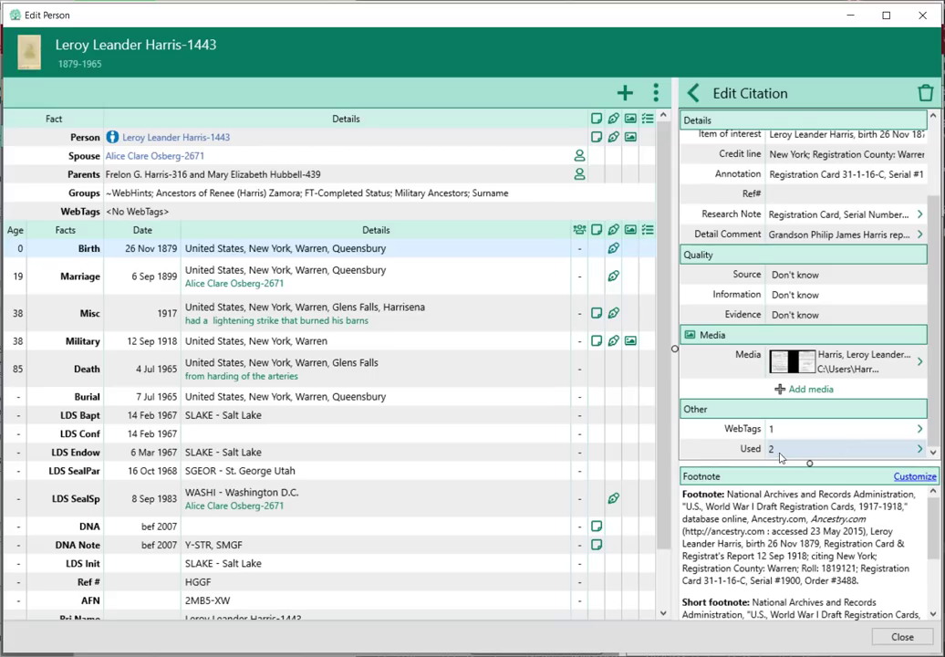
pyautogui.scroll(-1, 796, 276)
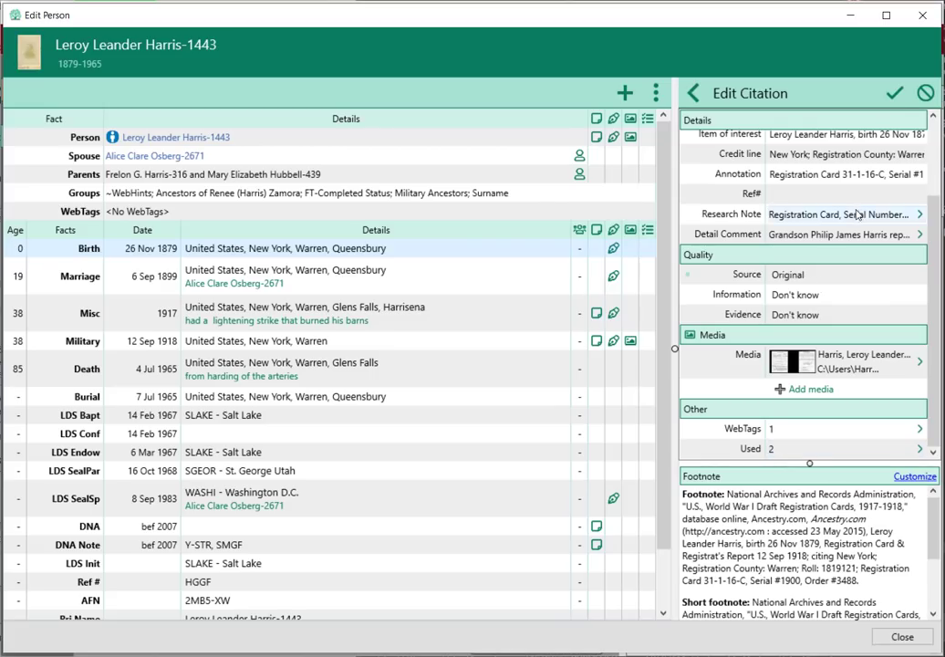
pyautogui.scroll(2, 857, 213)
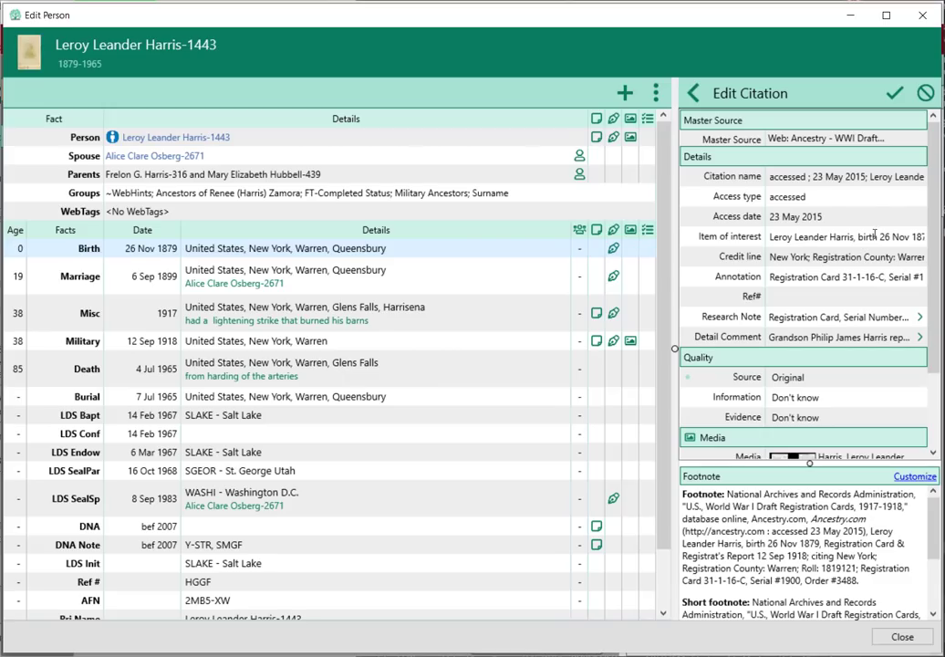
pyautogui.click(692, 92)
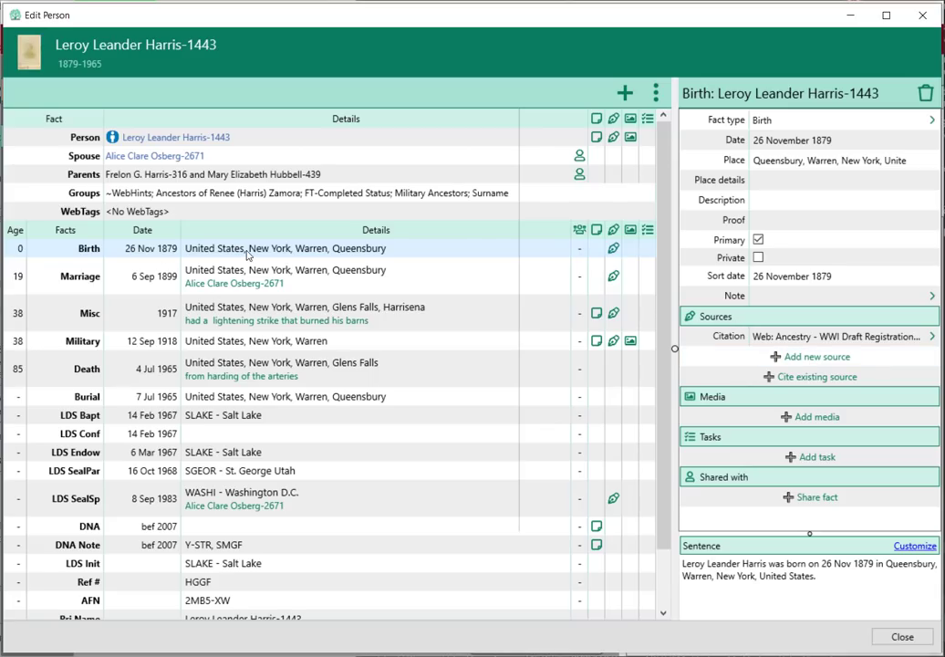
pyautogui.click(818, 358)
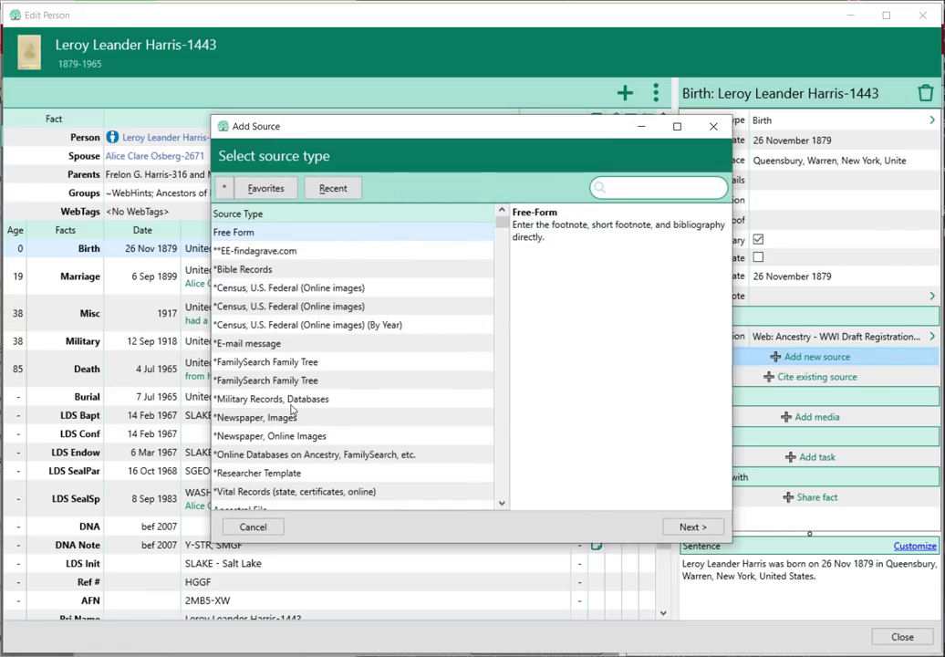
pyautogui.scroll(-2, 288, 474)
pyautogui.scroll(-2, 288, 473)
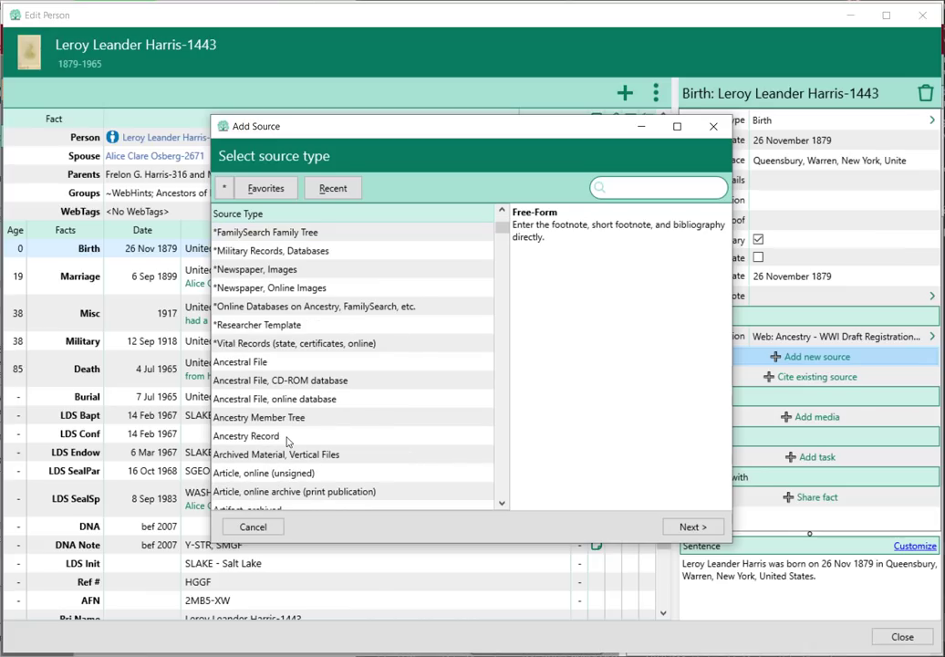
pyautogui.click(281, 473)
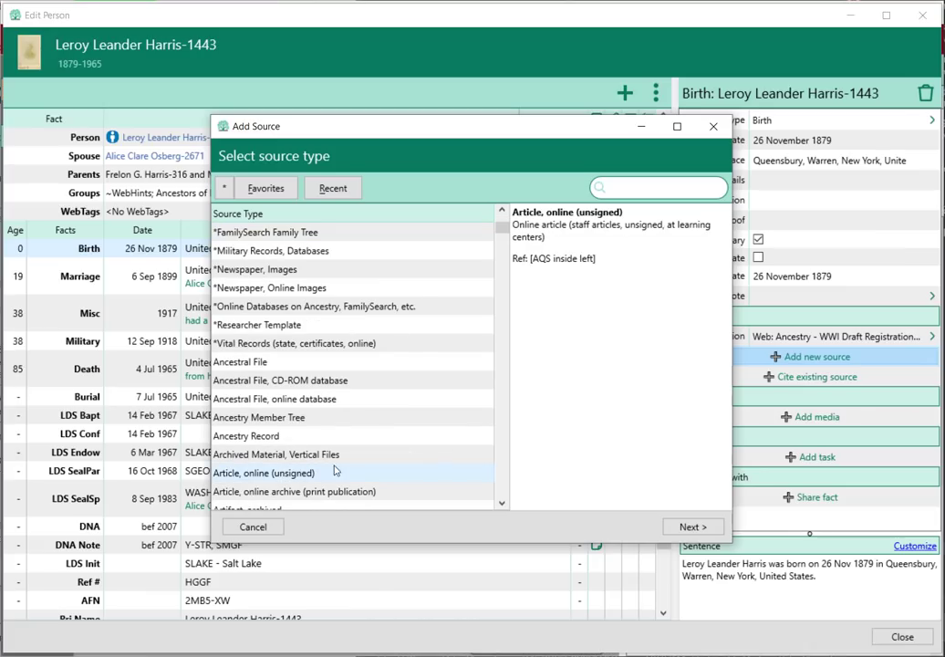
pyautogui.click(686, 526)
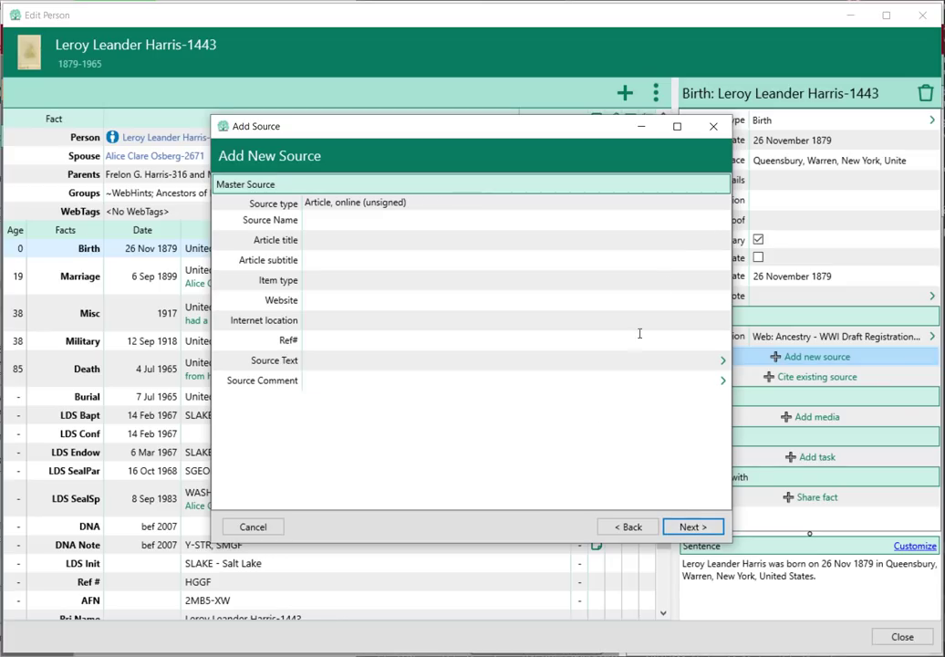
pyautogui.click(711, 130)
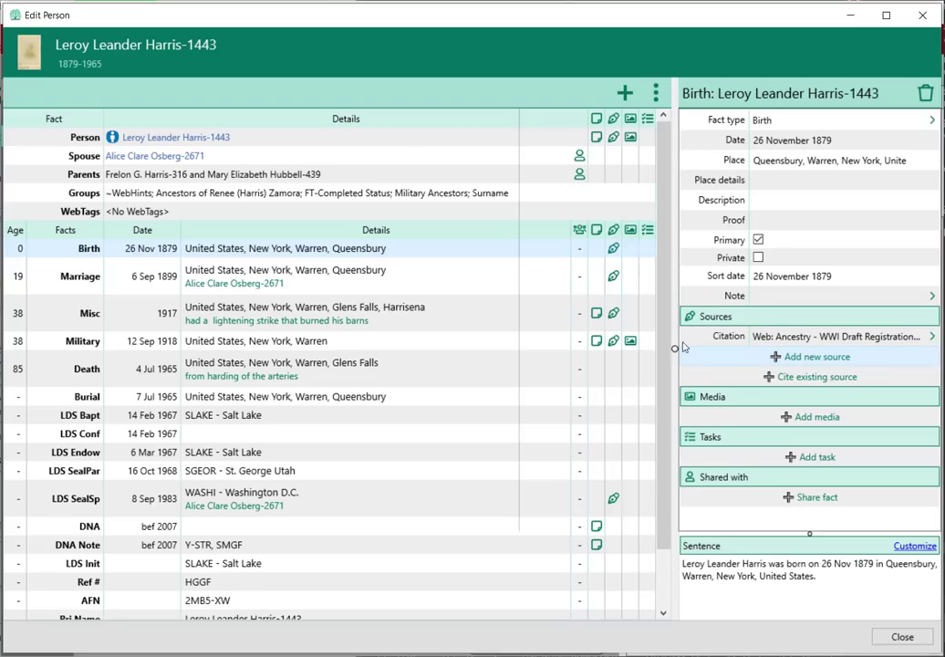
# Cite the existing 1920 United States Census household source as the Birth fact's second citation.
pyautogui.click(807, 384)
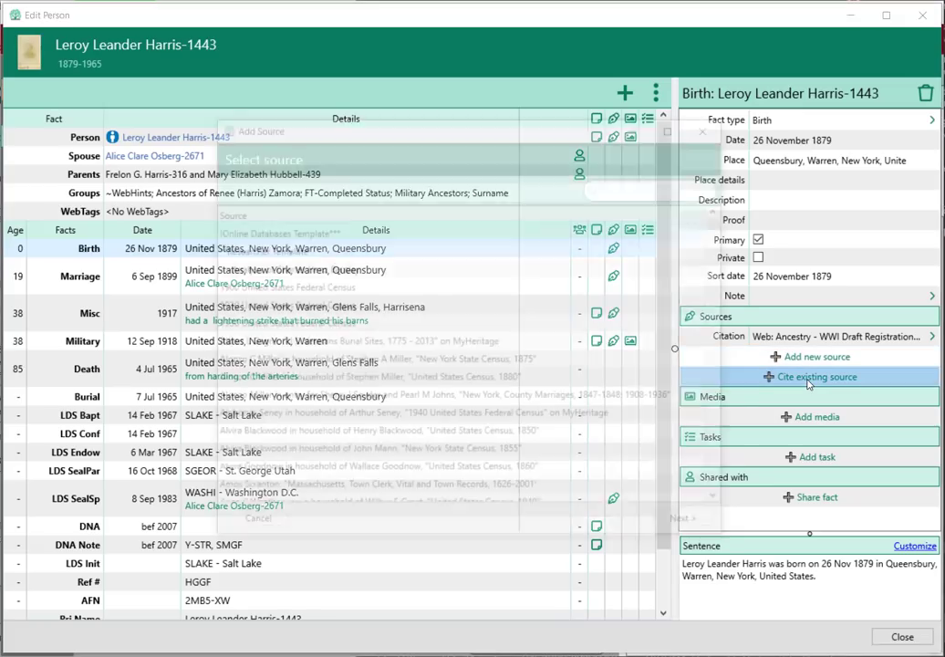
pyautogui.scroll(-10, 367, 308)
pyautogui.scroll(-15, 368, 308)
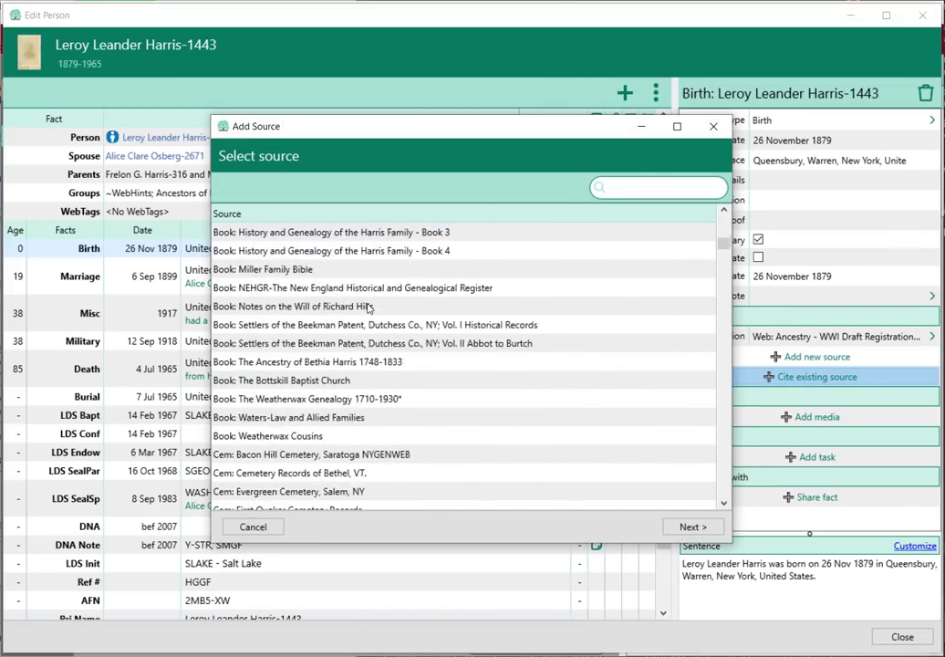
pyautogui.scroll(-3, 367, 313)
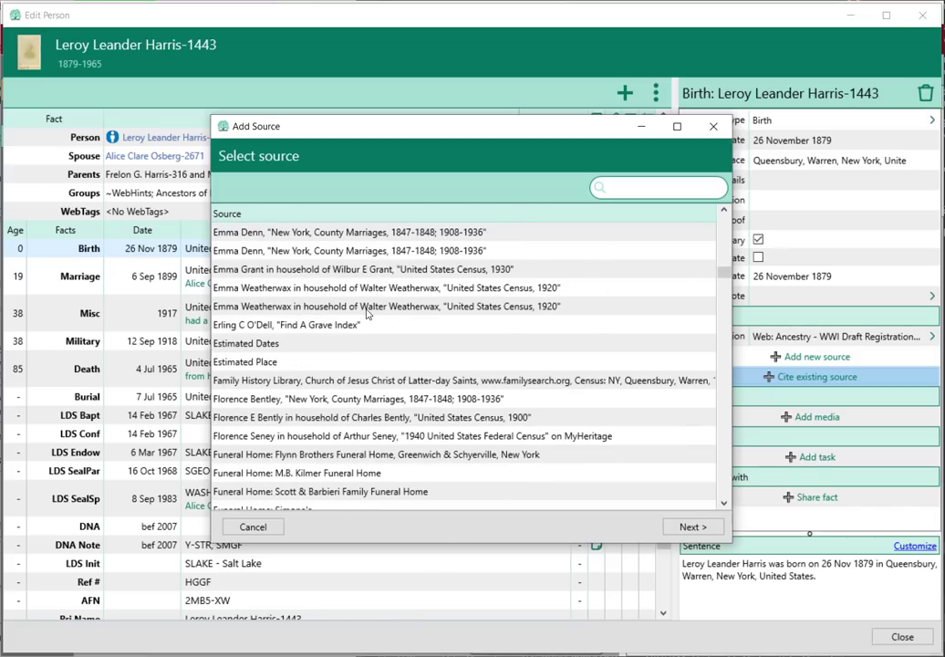
pyautogui.click(314, 290)
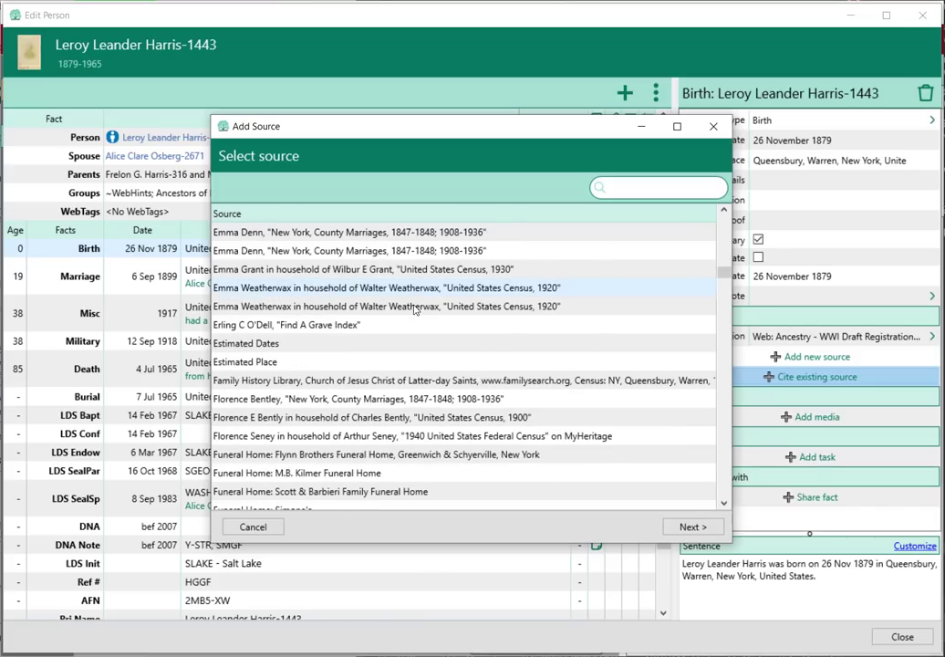
pyautogui.click(692, 527)
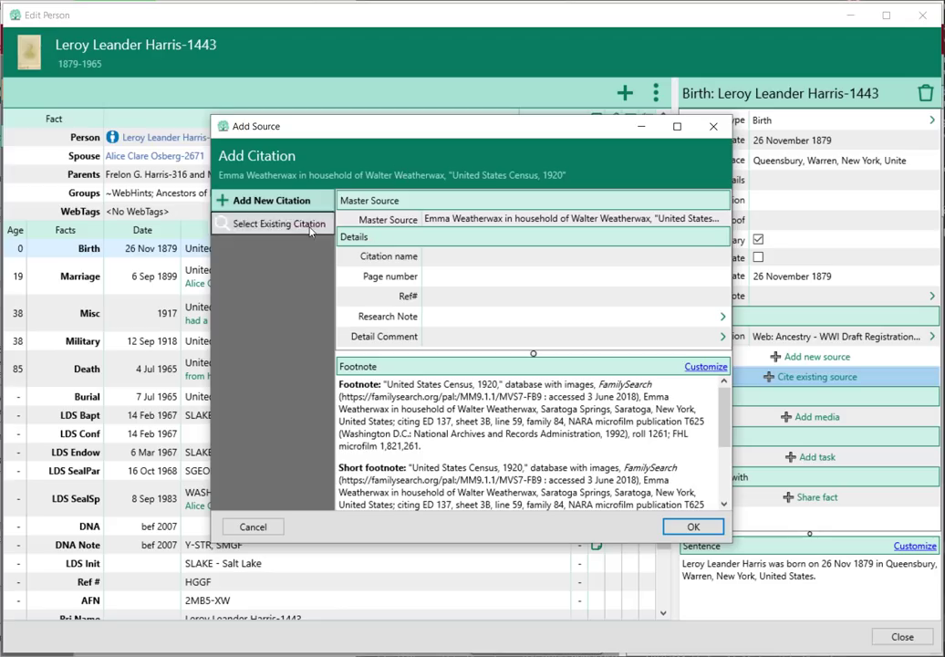
pyautogui.click(693, 526)
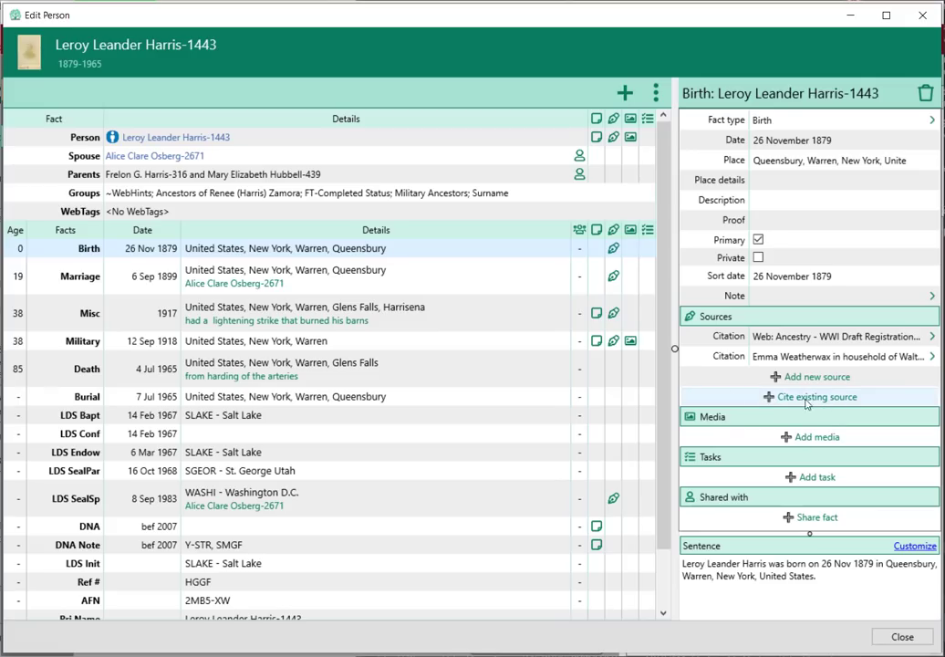
# Close the person's Edit Person window to return to the pedigree chart.
pyautogui.click(902, 636)
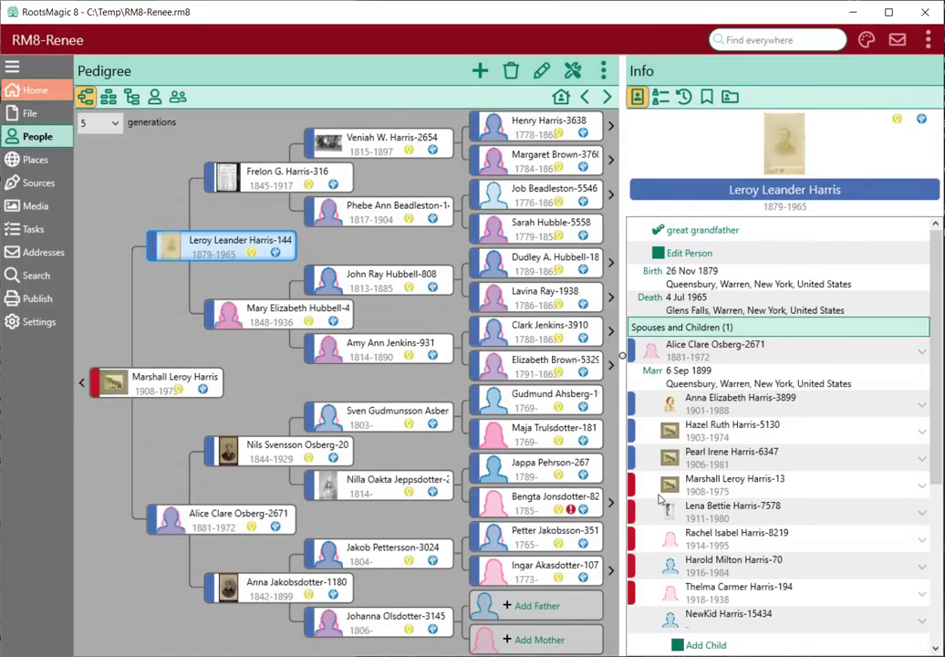